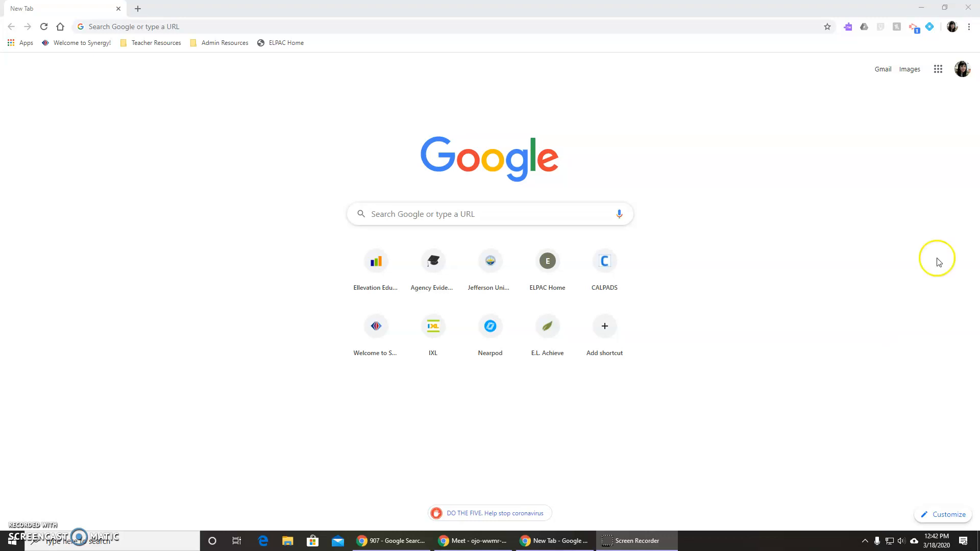
Check which Google account is signed in and close the account details.
left_click(960, 71)
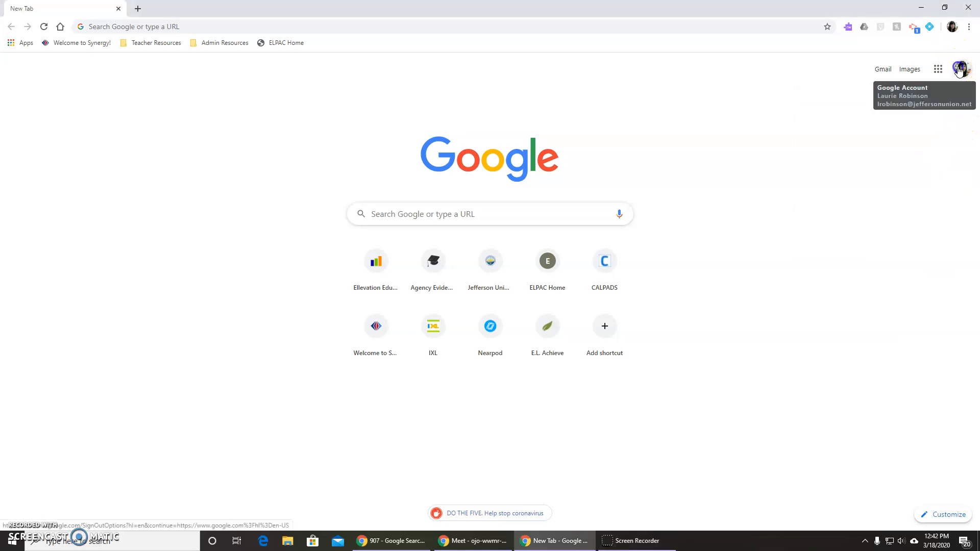
left_click(960, 72)
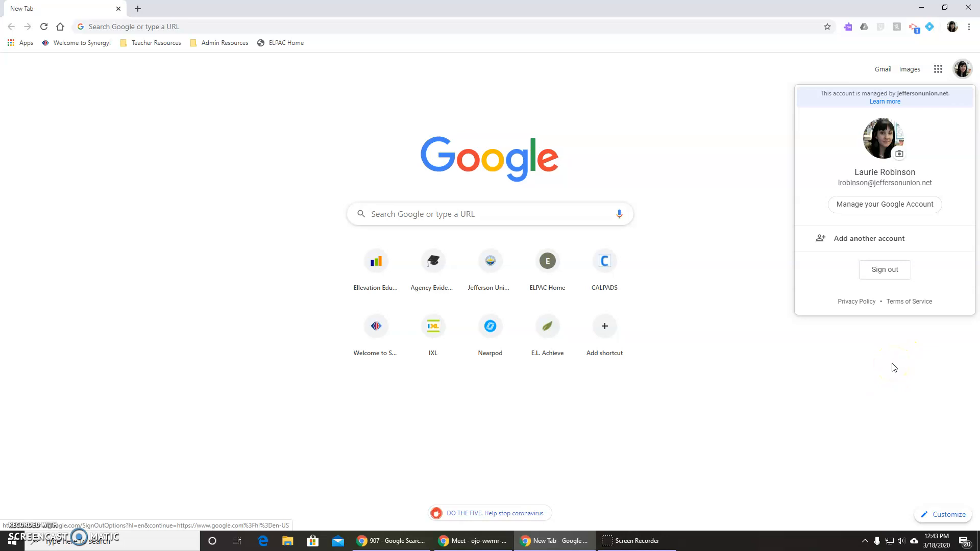
left_click(865, 367)
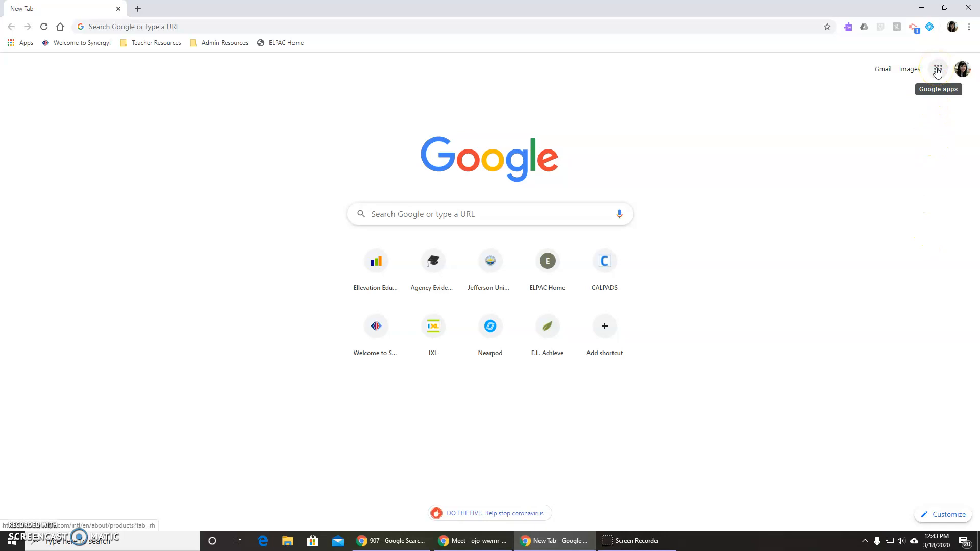
Look up Classroom in the list of Google apps and close the list.
left_click(938, 72)
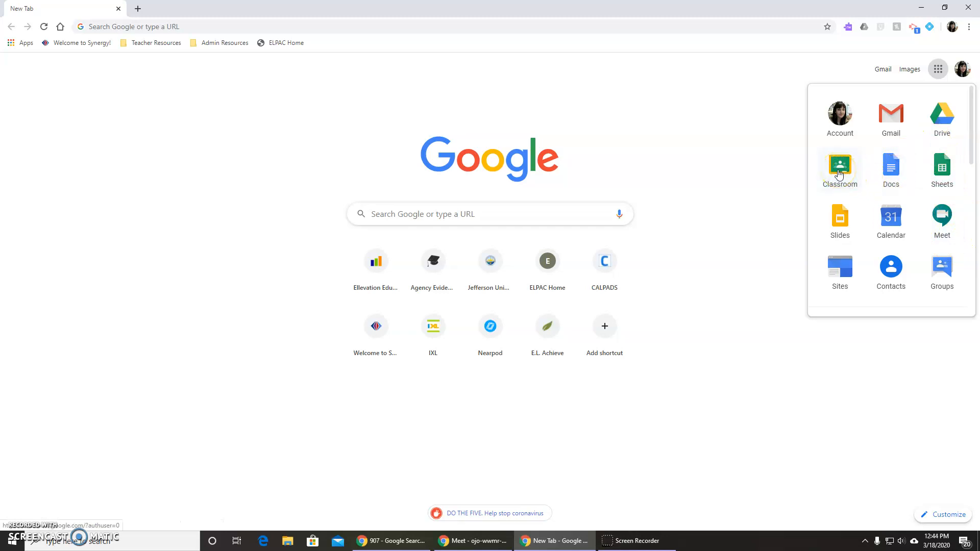
left_click(840, 175)
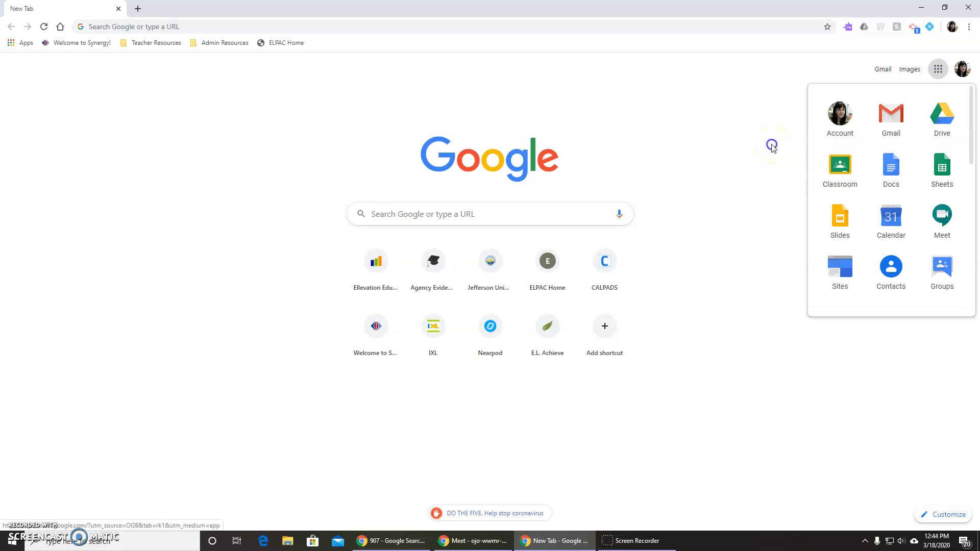
left_click(771, 145)
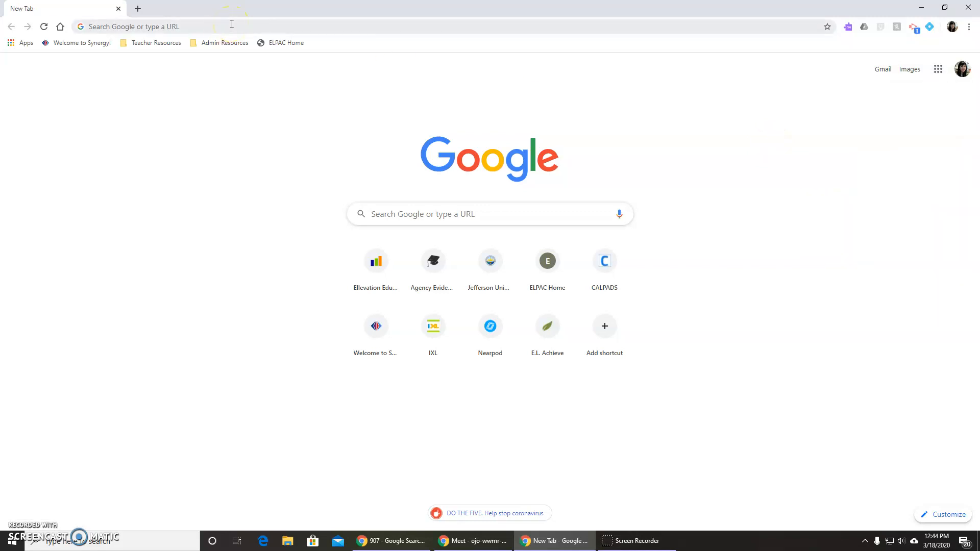
Open Google Classroom at classroom.google.com.
left_click(232, 26)
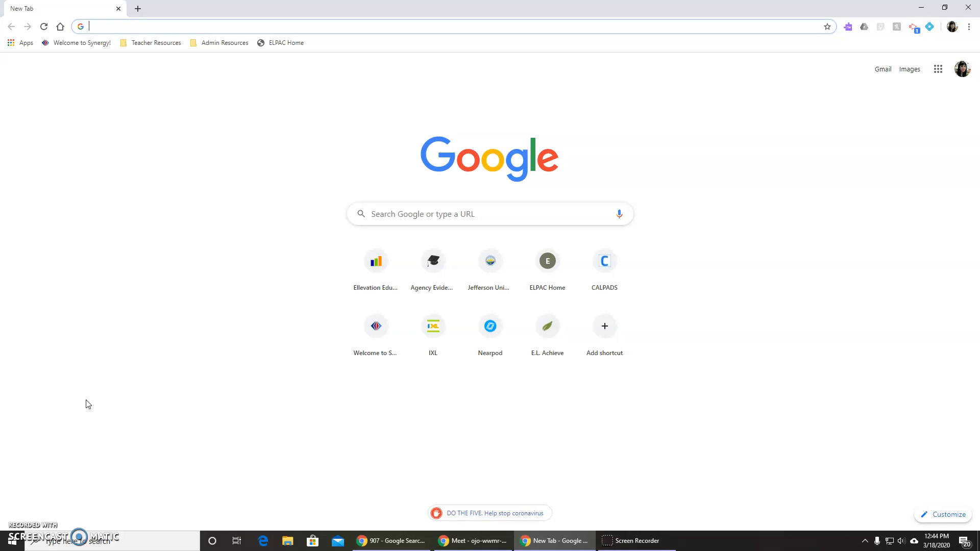
type("cl")
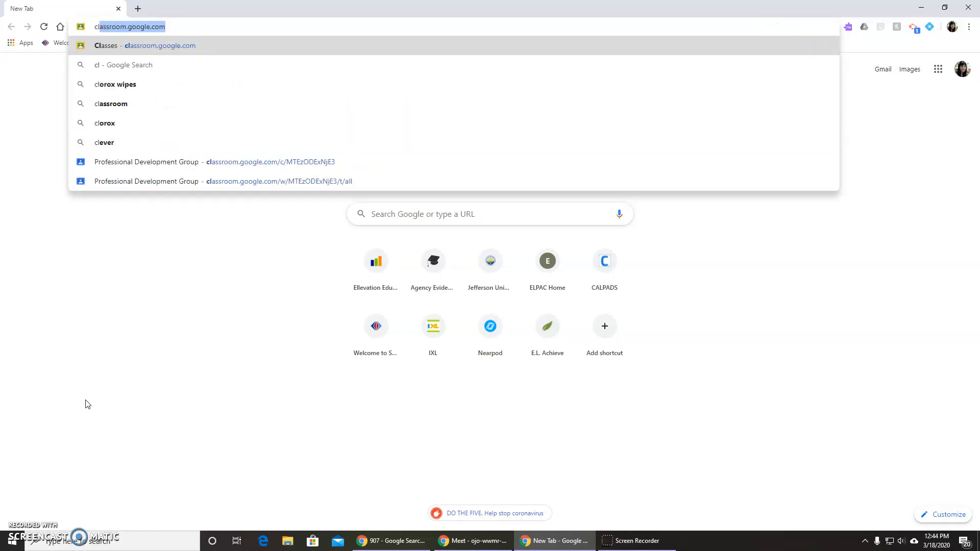
key("Return")
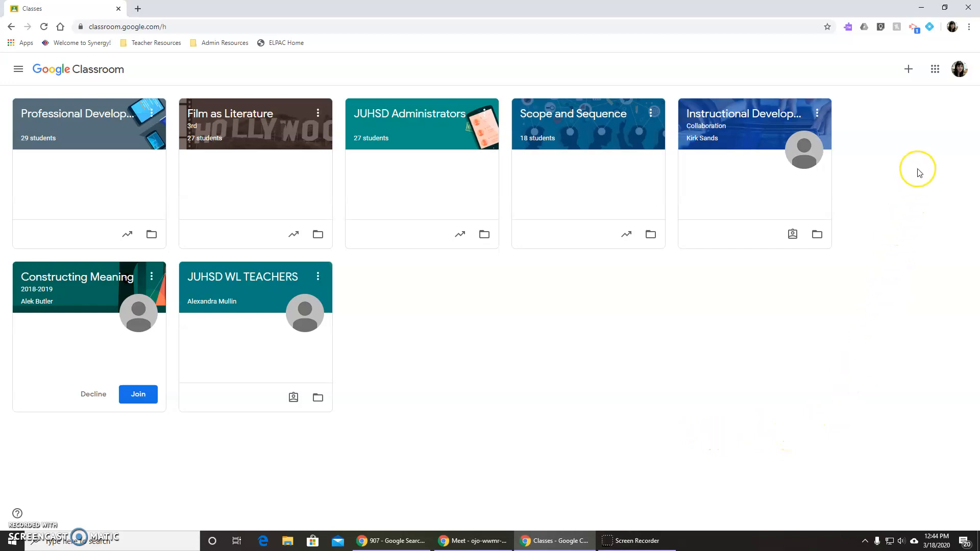
View the dialog for joining a class with a class code and cancel it.
left_click(912, 71)
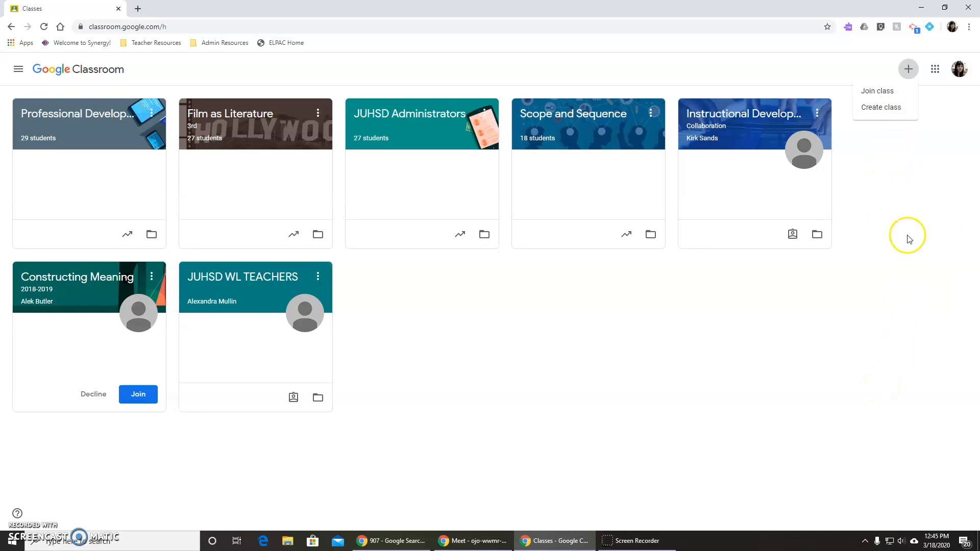
left_click(892, 94)
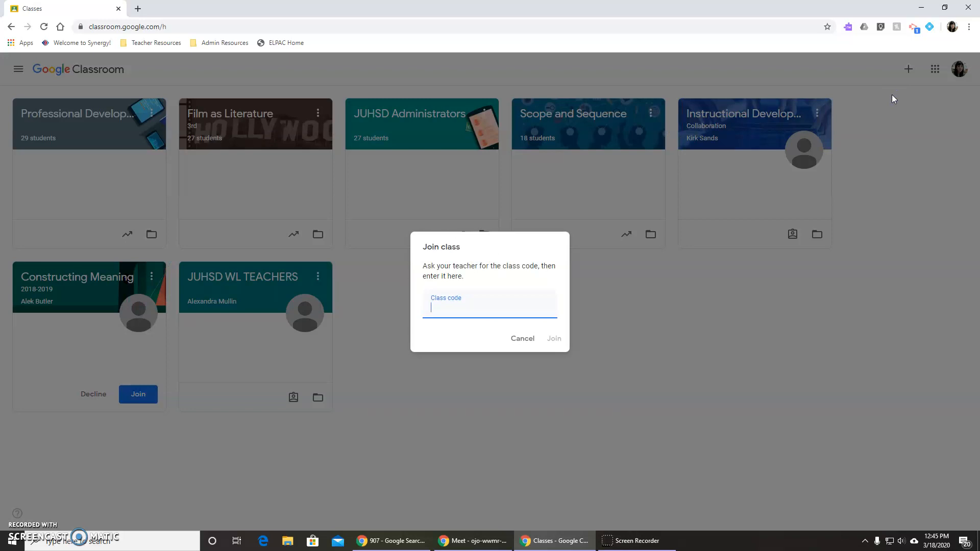
left_click(523, 339)
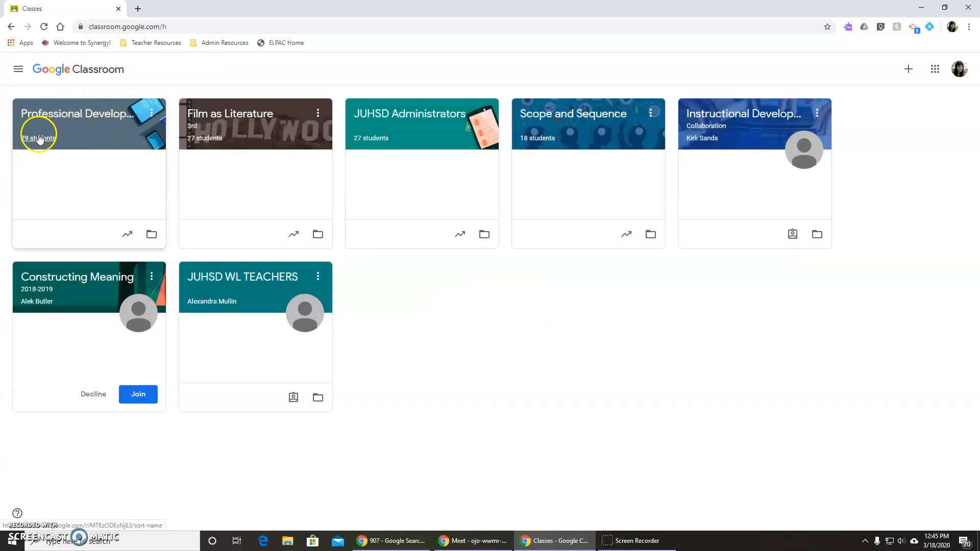
Open the Professional Development Group class, display its class code enlarged, and close that display.
left_click(57, 120)
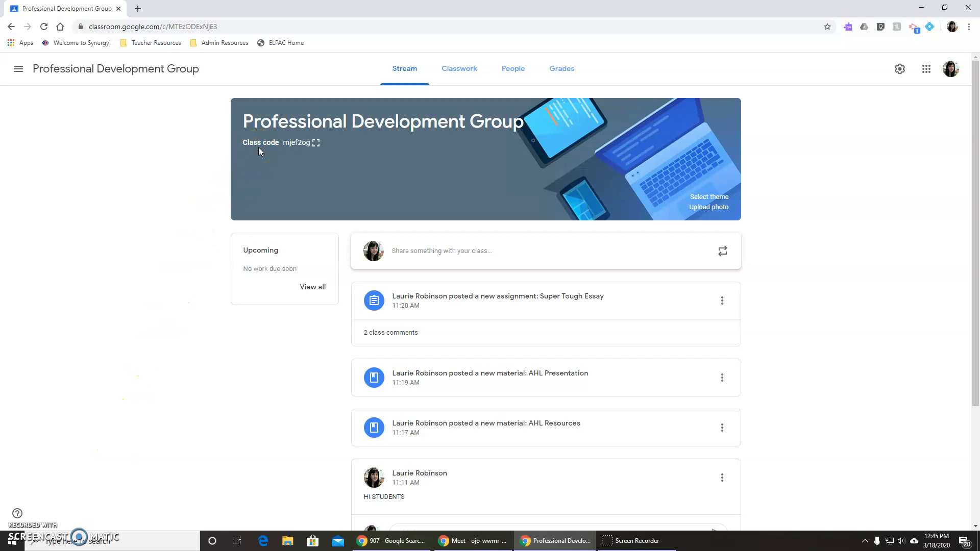
left_click(316, 144)
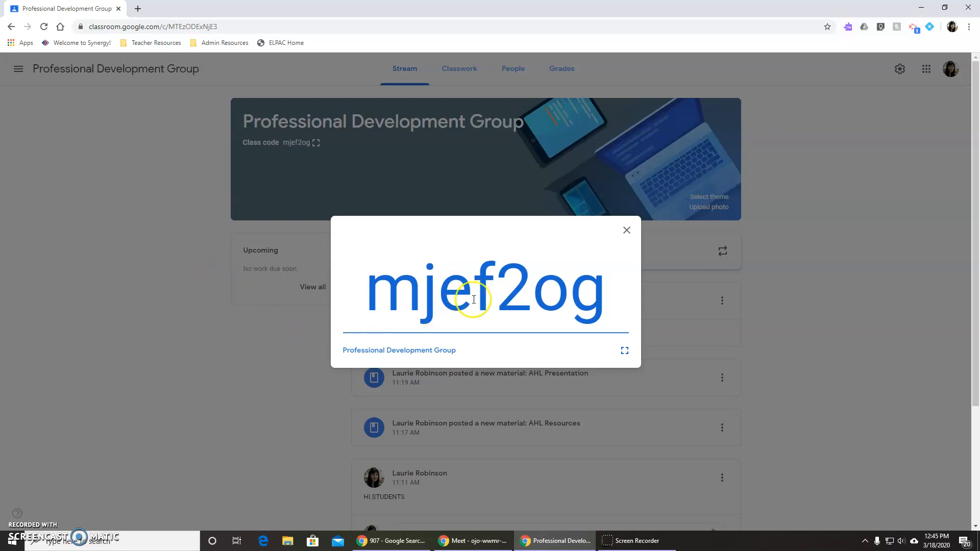
left_click(627, 233)
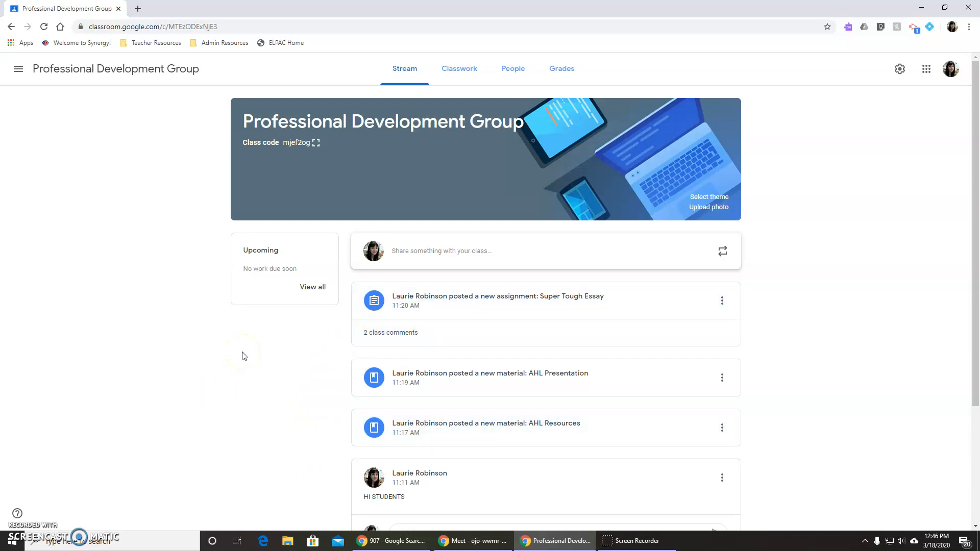
Look through the posts in the class stream down to the oldest assignment and return to the beginning.
scroll(292, 373, "down", 3)
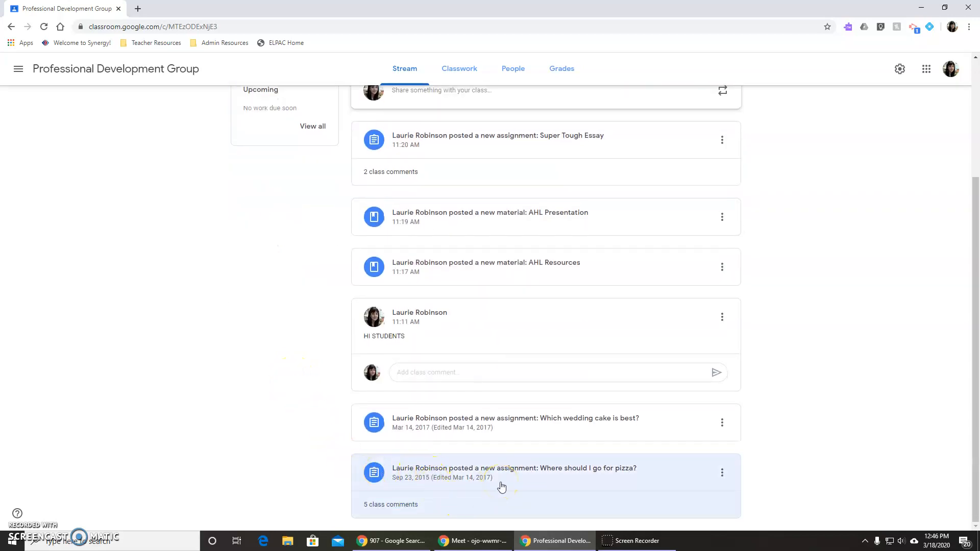
scroll(811, 419, "up", 1)
scroll(811, 418, "up", 2)
scroll(807, 418, "down", 3)
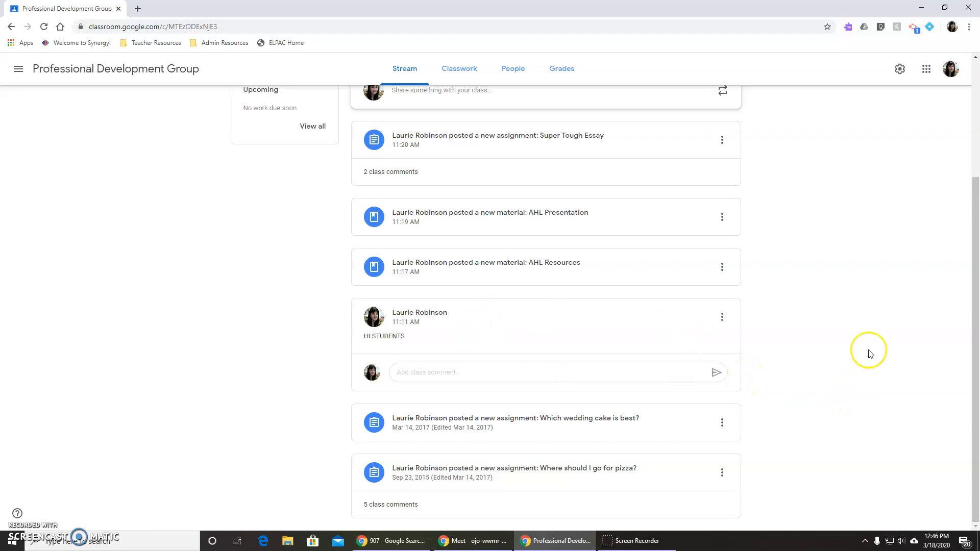
scroll(869, 352, "up", 1)
scroll(870, 353, "up", 2)
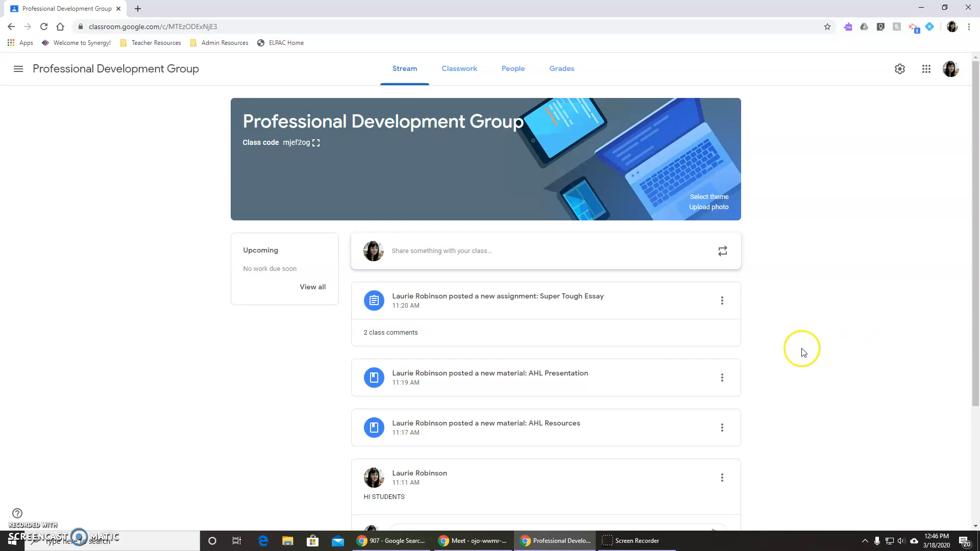
Check the class and student audience choices, and post the announcement "HI STUDENTS!" to all students of the Professional Development Group.
left_click(561, 251)
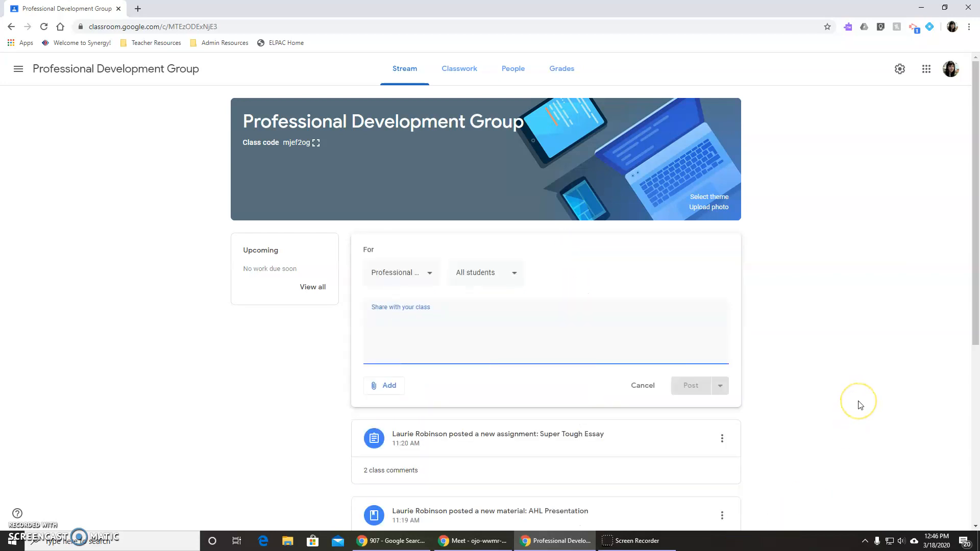
left_click(427, 270)
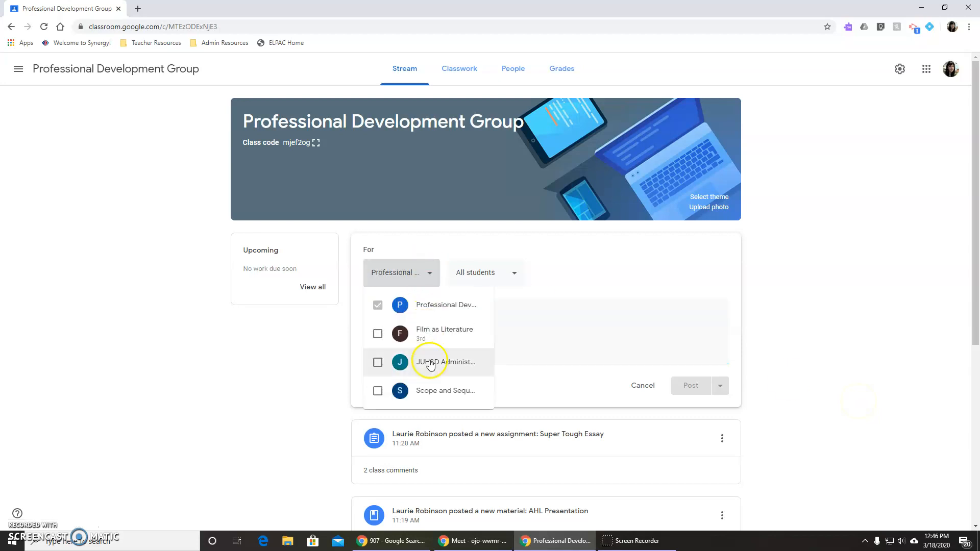
left_click(473, 271)
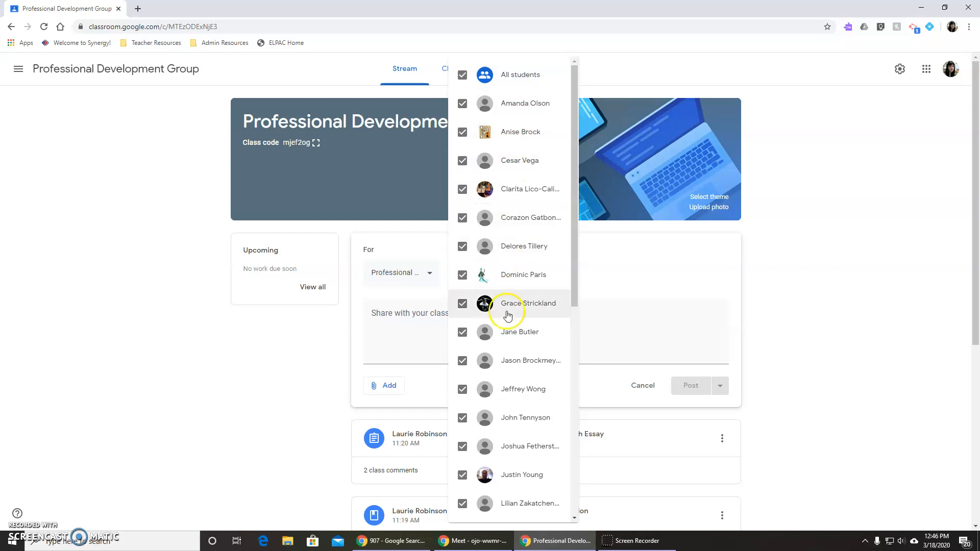
left_click(631, 258)
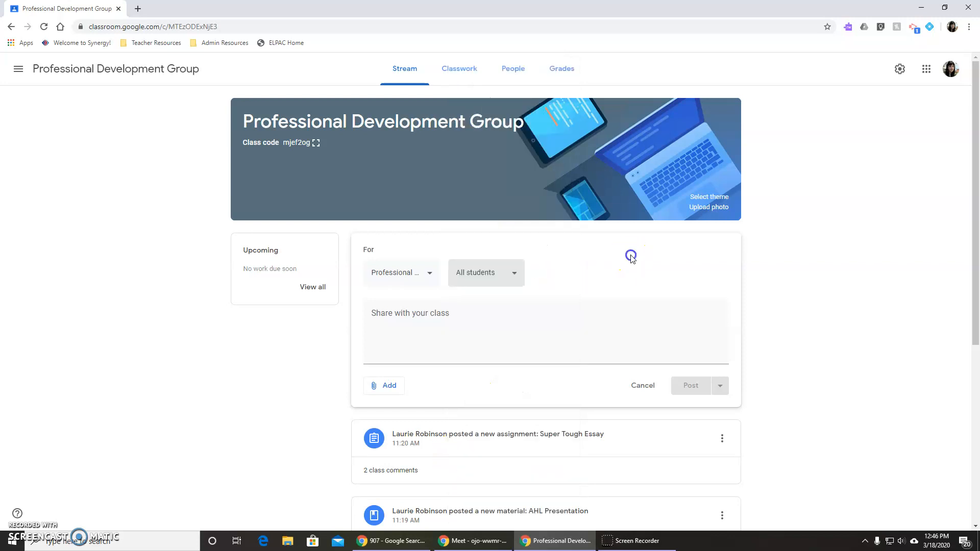
left_click(489, 317)
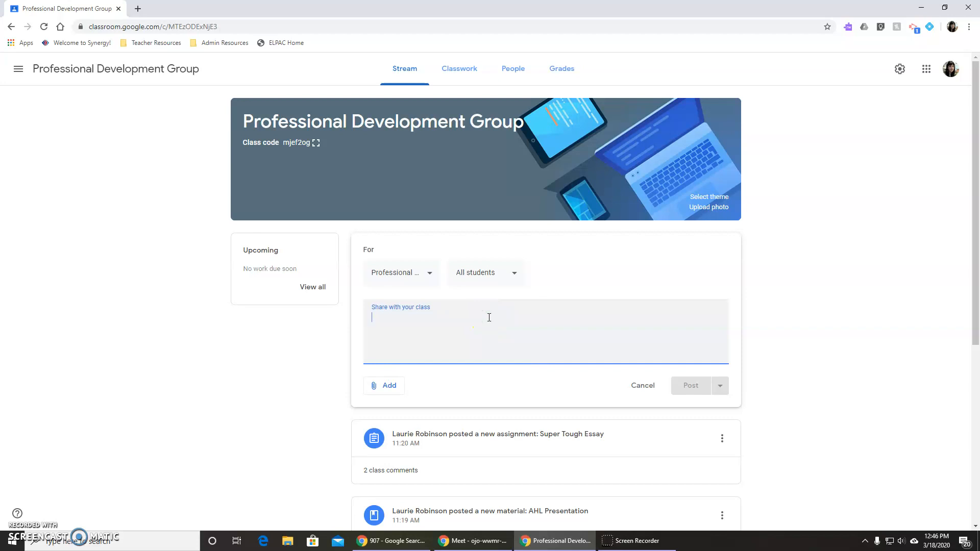
type("HI ")
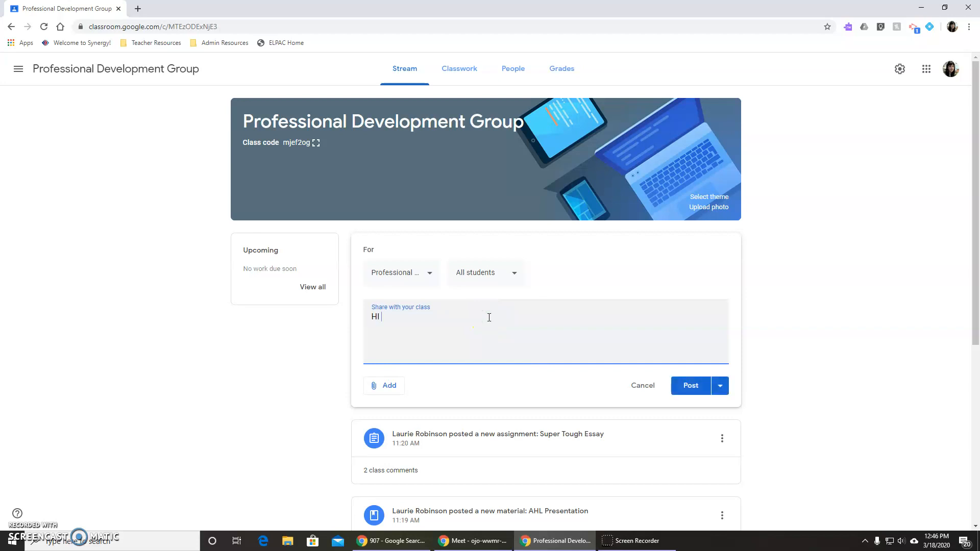
type("STUDENTS!")
left_click(690, 386)
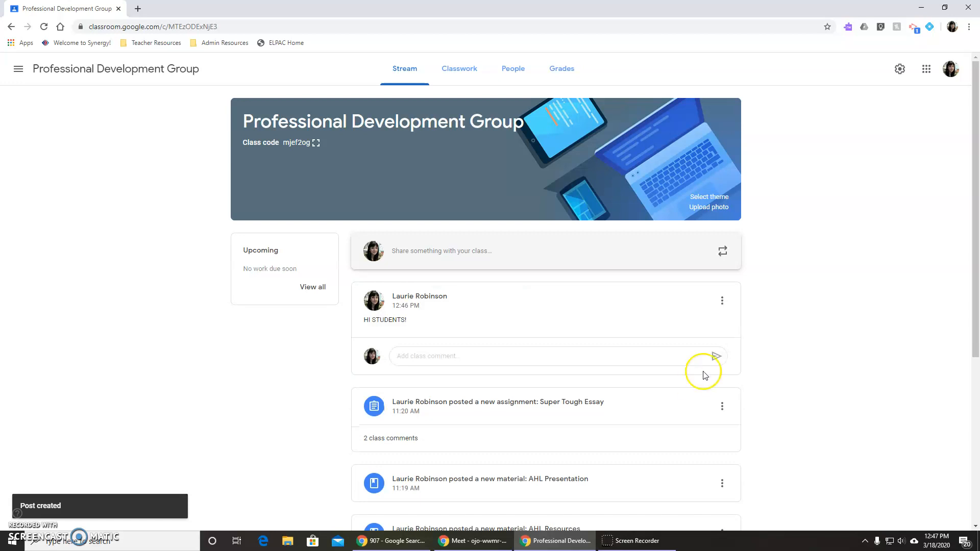
Open the "HI STUDENTS!" announcement for editing, view its attachment options, and close it without changes.
left_click(723, 306)
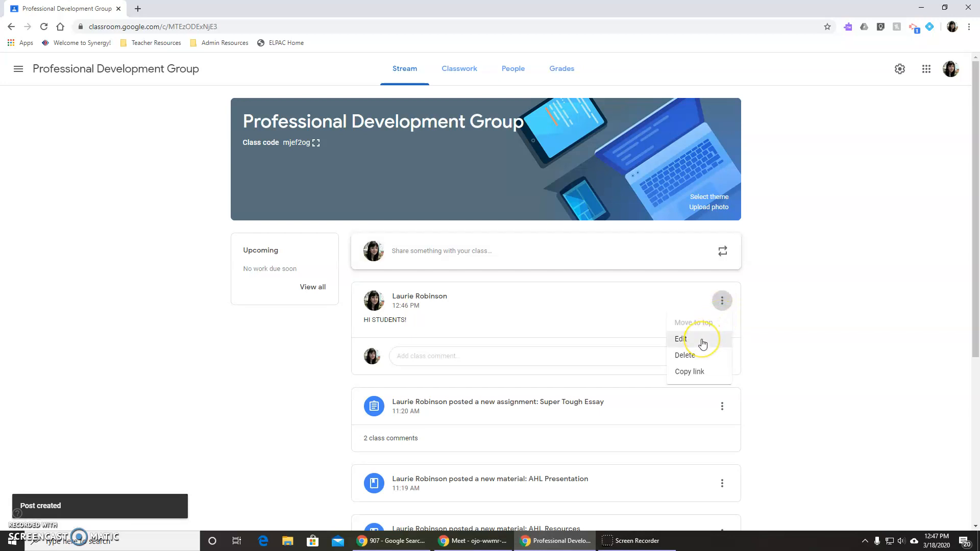
left_click(699, 343)
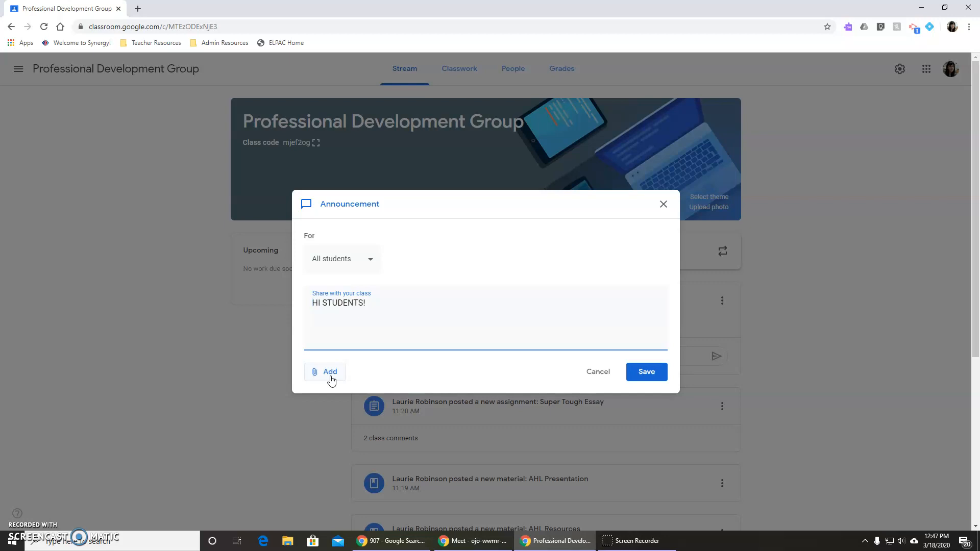
left_click(331, 381)
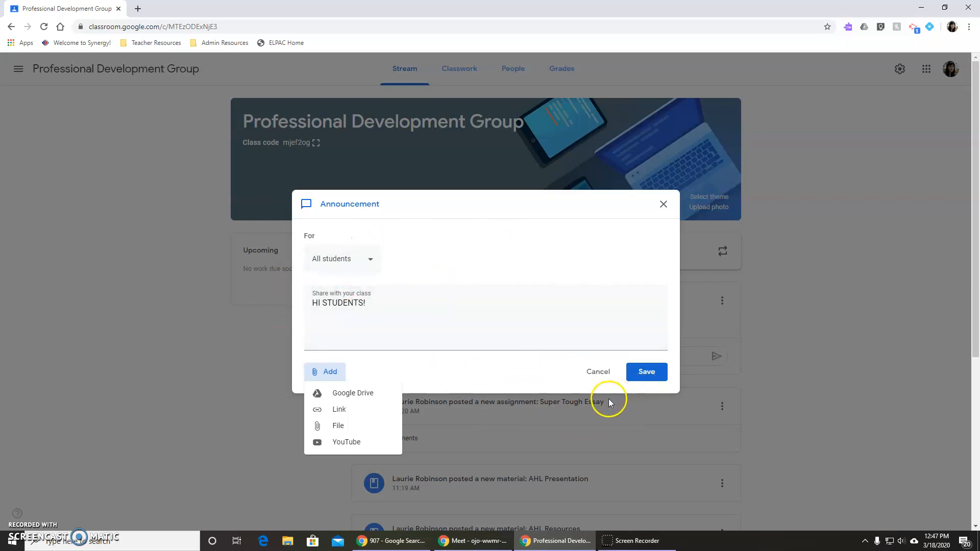
left_click(640, 376)
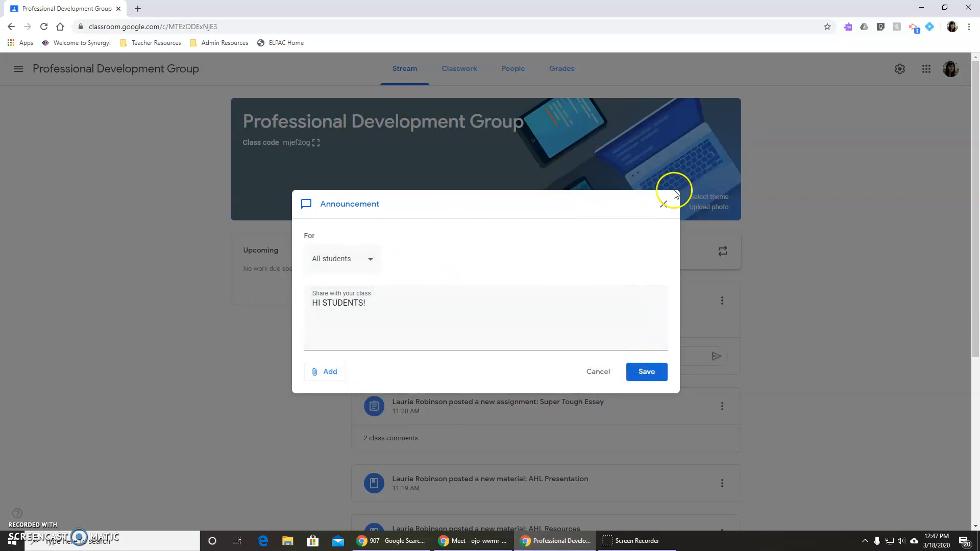
left_click(665, 203)
Draft a new class announcement reading "HI" and view the options for posting, scheduling or saving it as a draft.
left_click(565, 244)
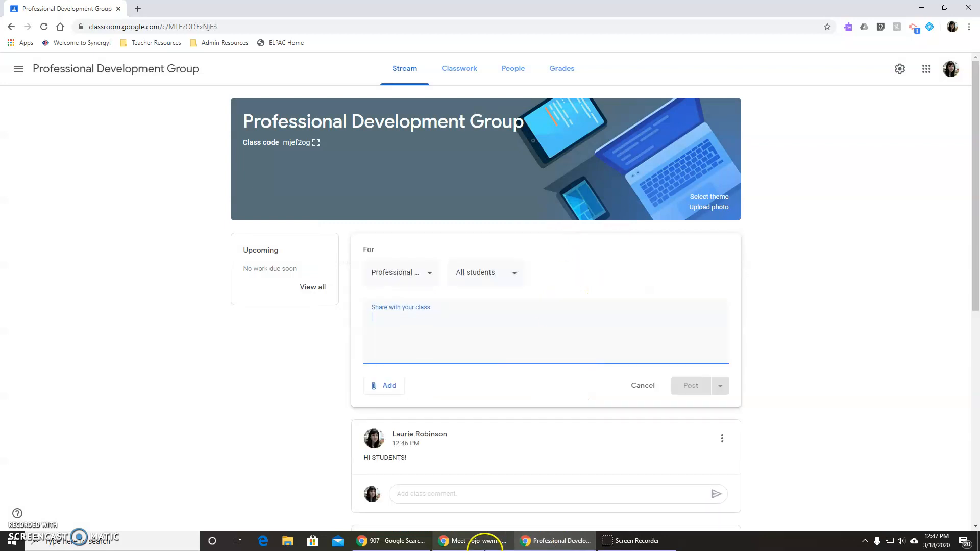
type("HI")
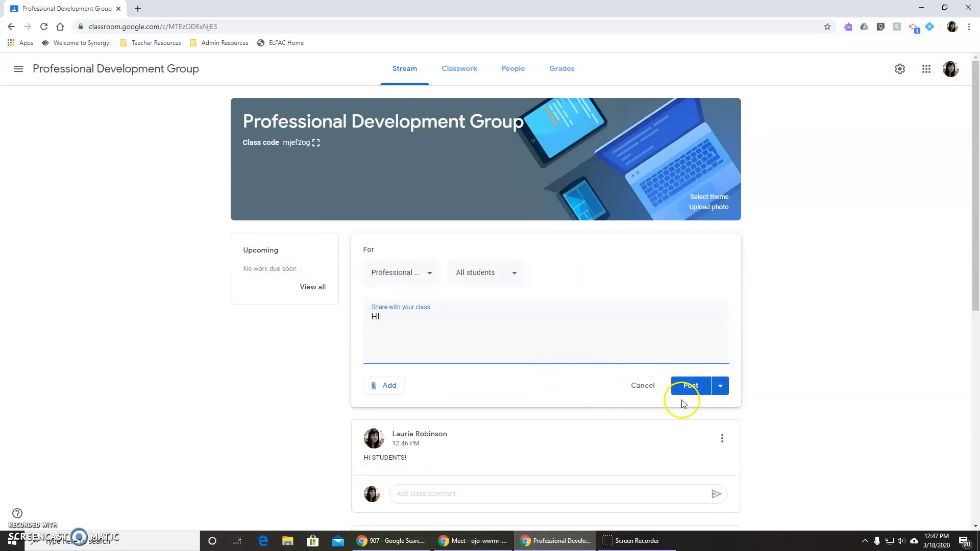
left_click(721, 387)
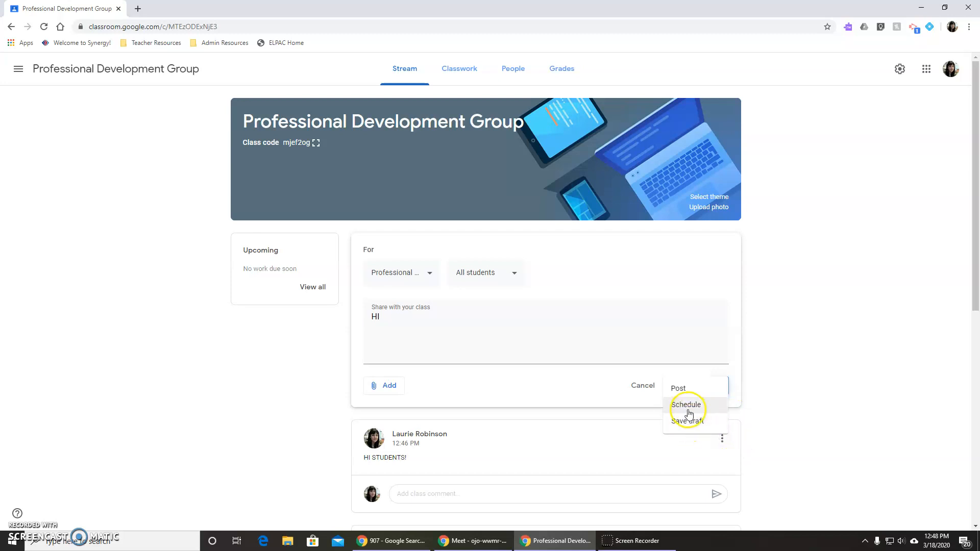
left_click(810, 263)
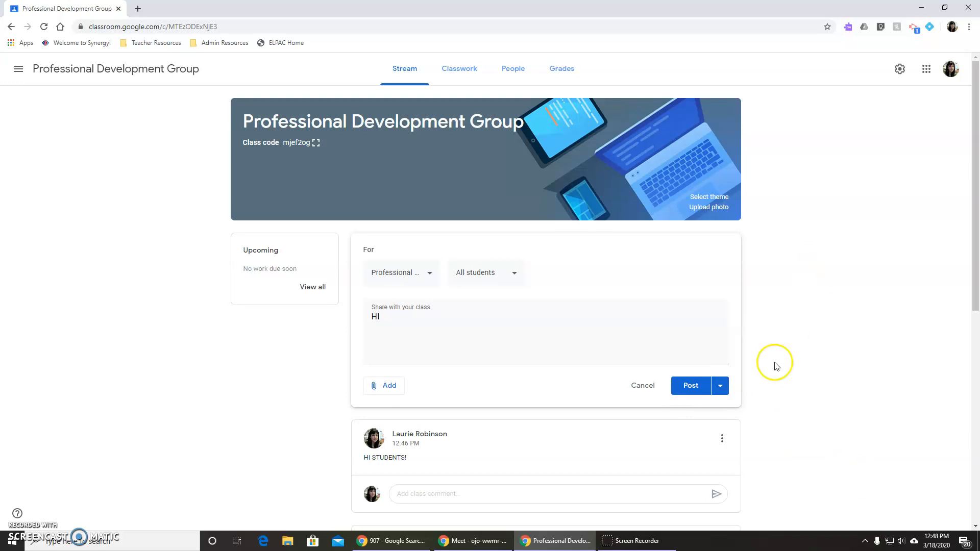
Show where a class comment can be added under the "HI STUDENTS!" announcement.
scroll(873, 327, "down", 3)
left_click(507, 341)
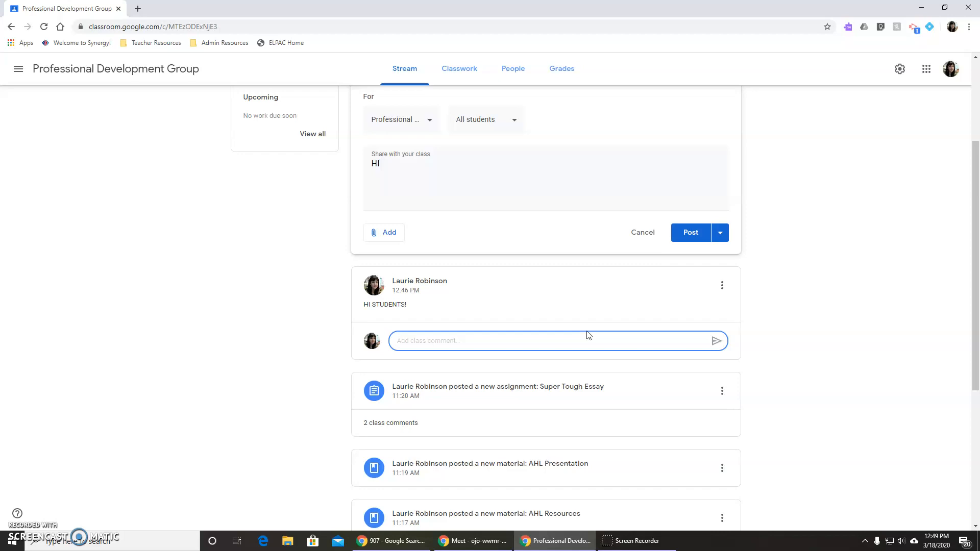
scroll(590, 329, "up", 3)
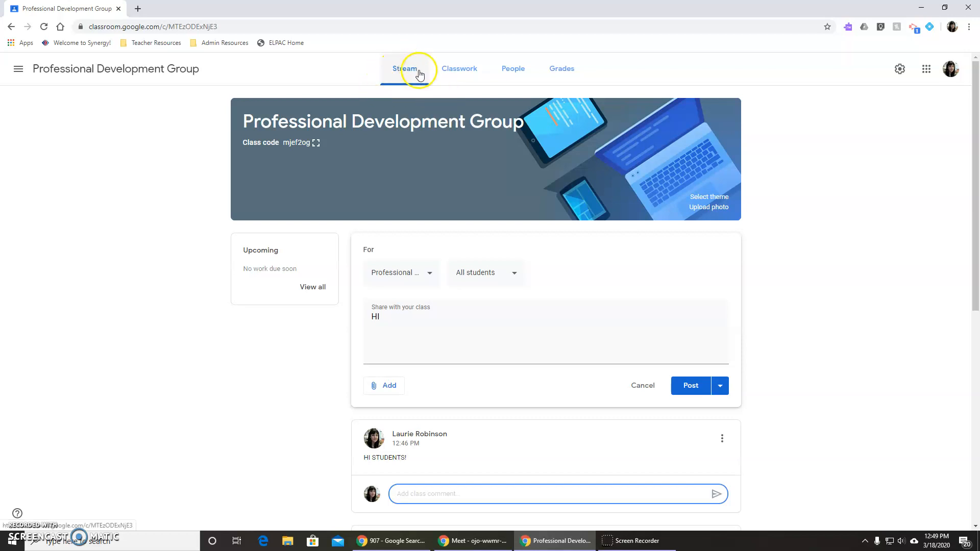
Open the class's Classwork page, discarding the unsaved "HI" announcement draft.
left_click(455, 74)
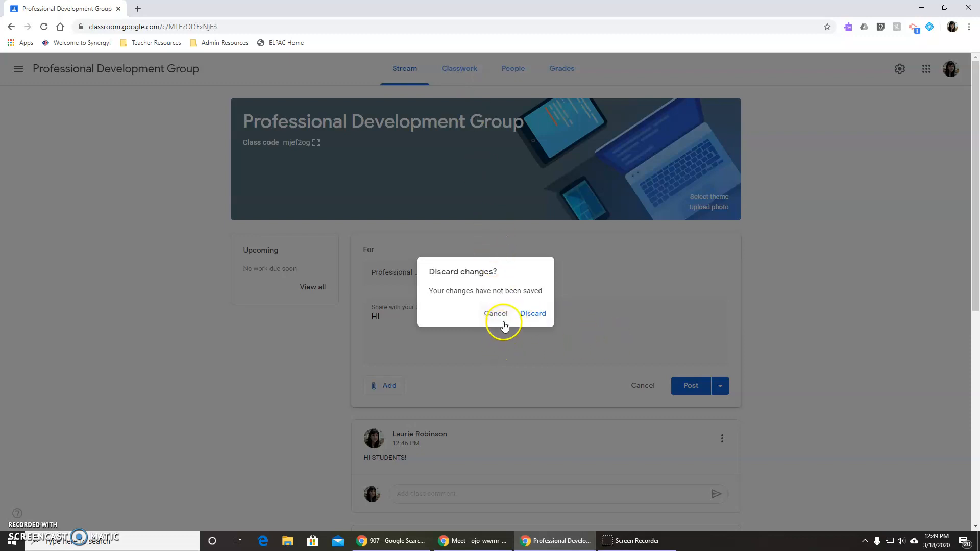
left_click(532, 313)
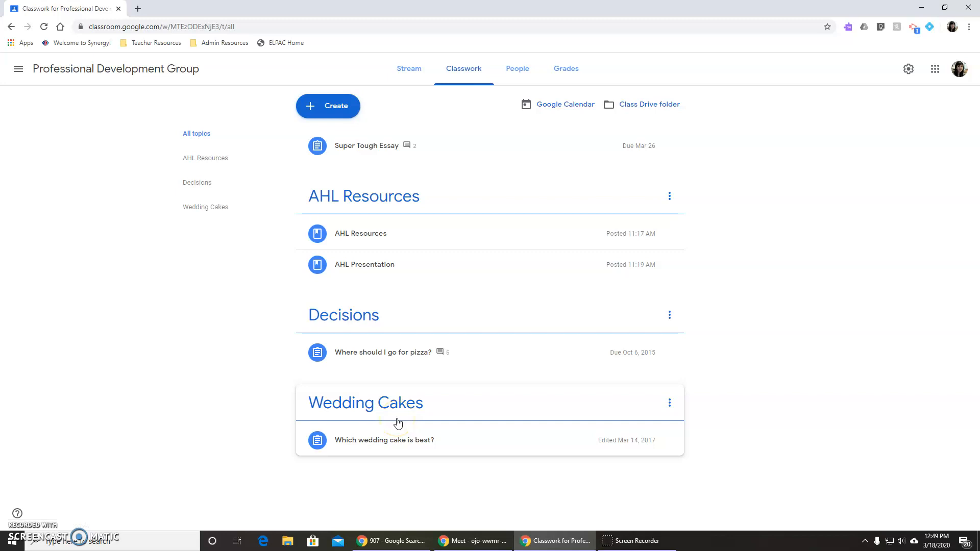
Expand the "Which wedding cake is best?" assignment under Wedding Cakes, preview its funfetti wedding cake.jpg attachment, and close the preview.
left_click(479, 438)
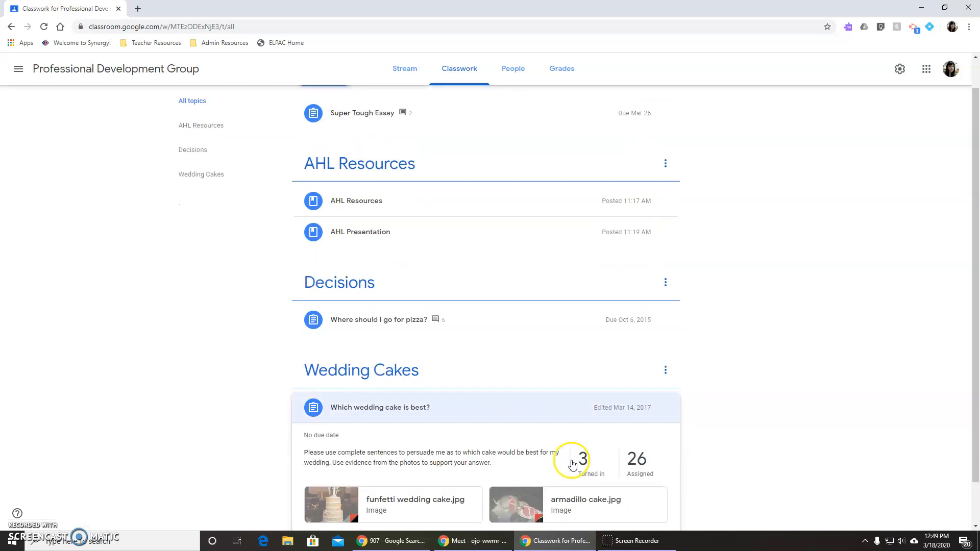
left_click(580, 452)
left_click(701, 387)
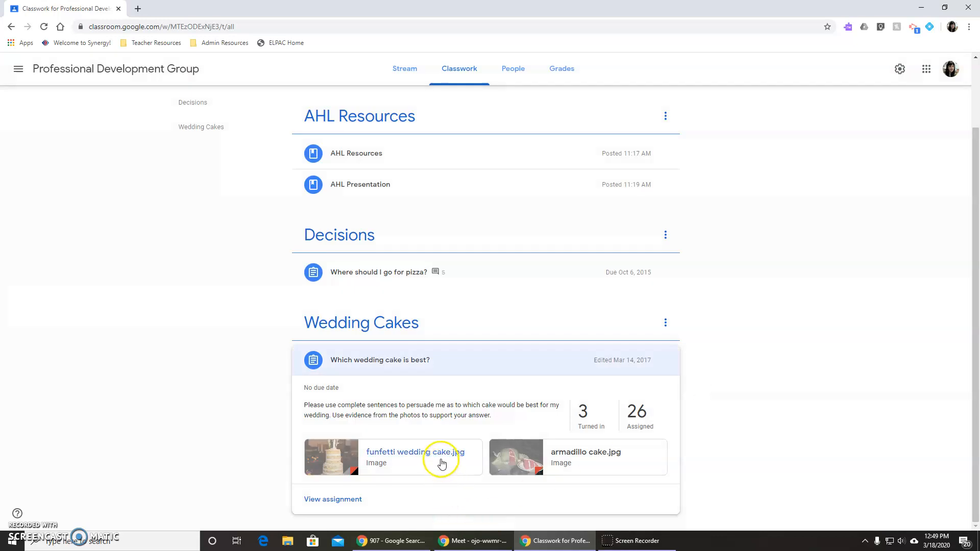
left_click(443, 463)
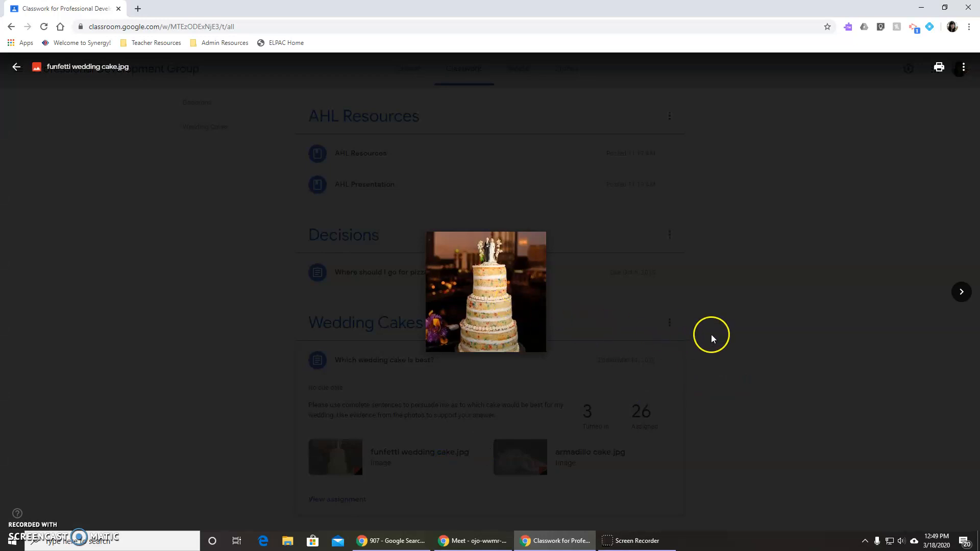
left_click(697, 382)
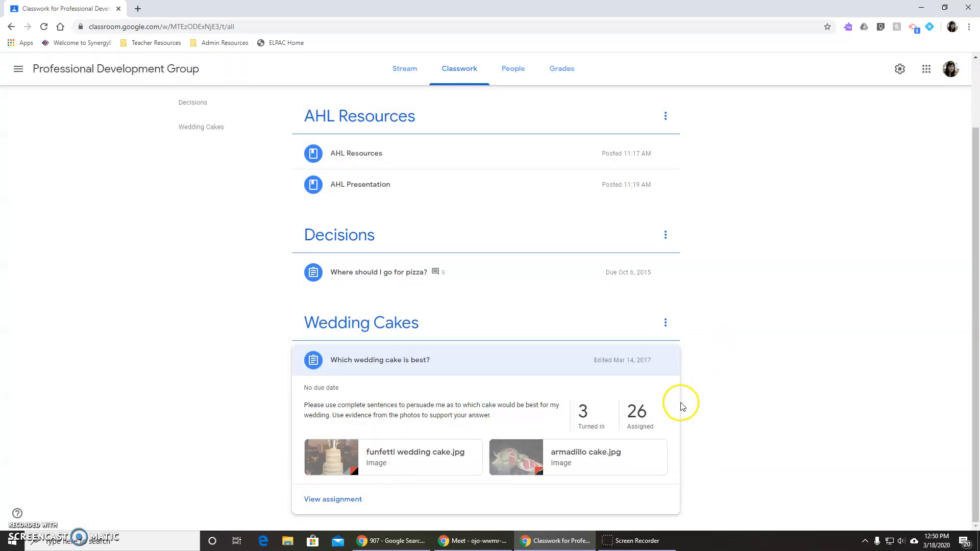
Expand the "Where should I go for pizza?" assignment under Decisions, and look over its instructions, turned-in figures, attachments and comments.
scroll(684, 405, "up", 2)
left_click(504, 353)
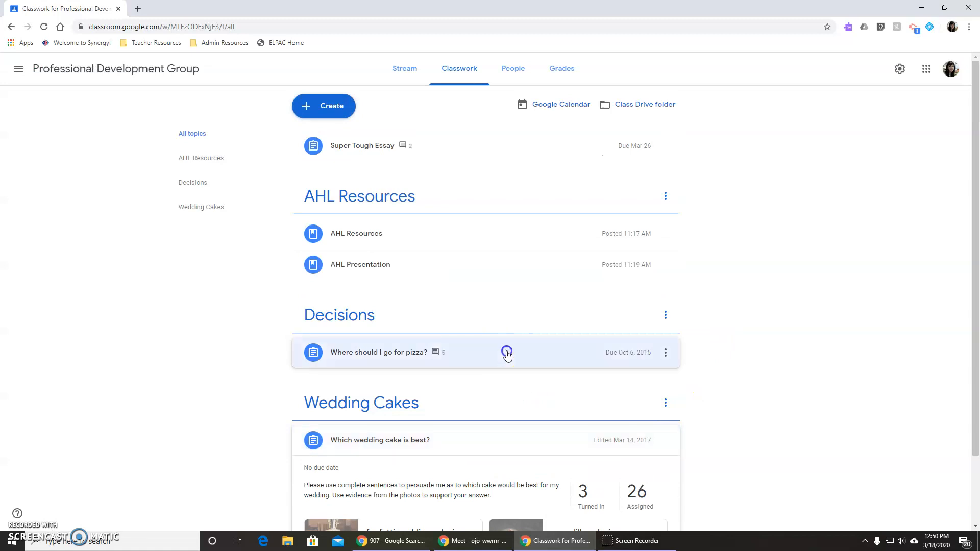
scroll(716, 440, "down", 2)
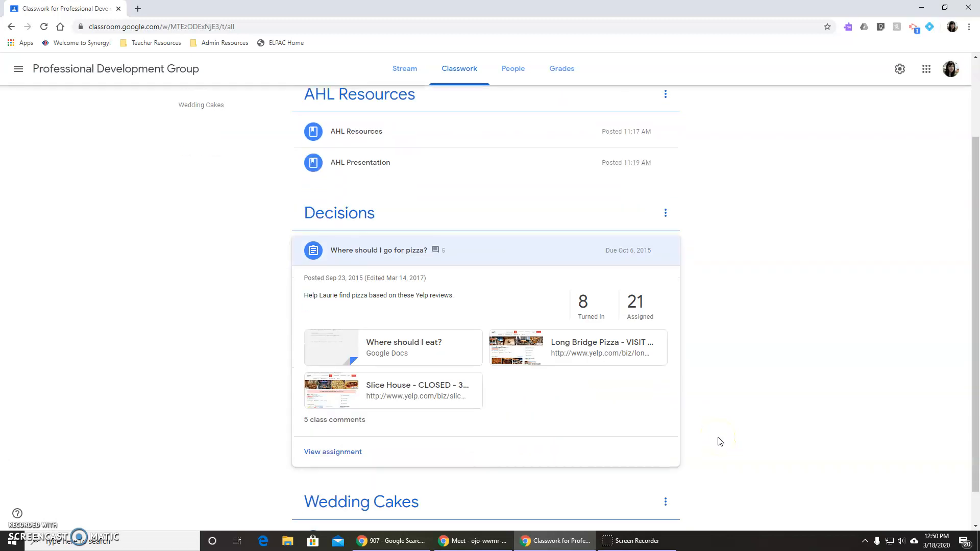
scroll(720, 441, "up", 1)
scroll(719, 442, "down", 1)
scroll(719, 442, "up", 2)
left_click(174, 317)
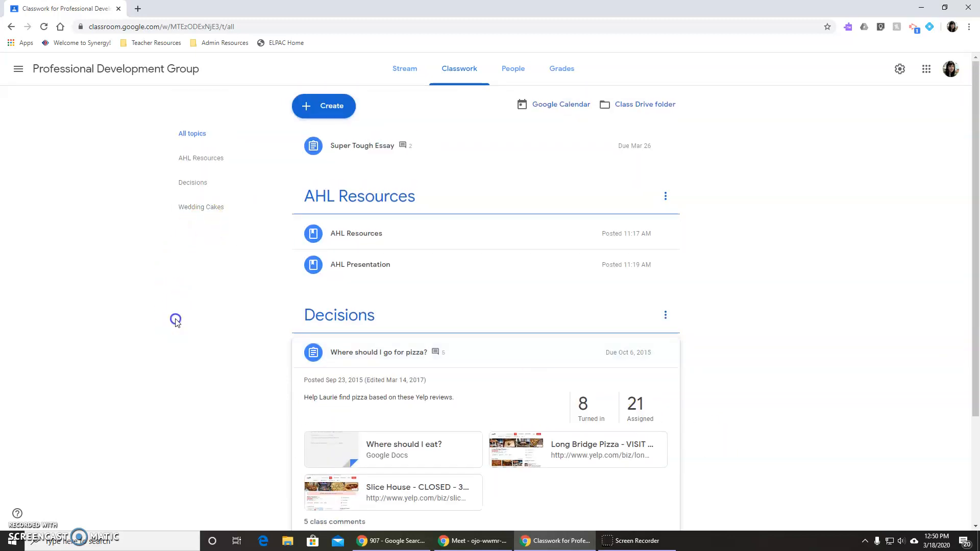
Expand the AHL Presentation, AHL Resources and Super Tough Essay posts, and view the AHL Resources topic alone before returning to all classwork.
left_click(423, 260)
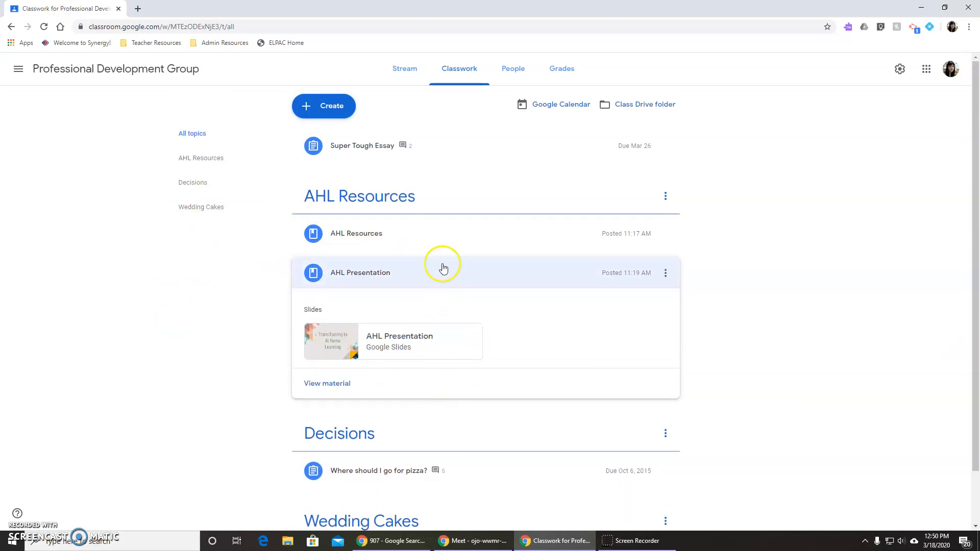
left_click(427, 238)
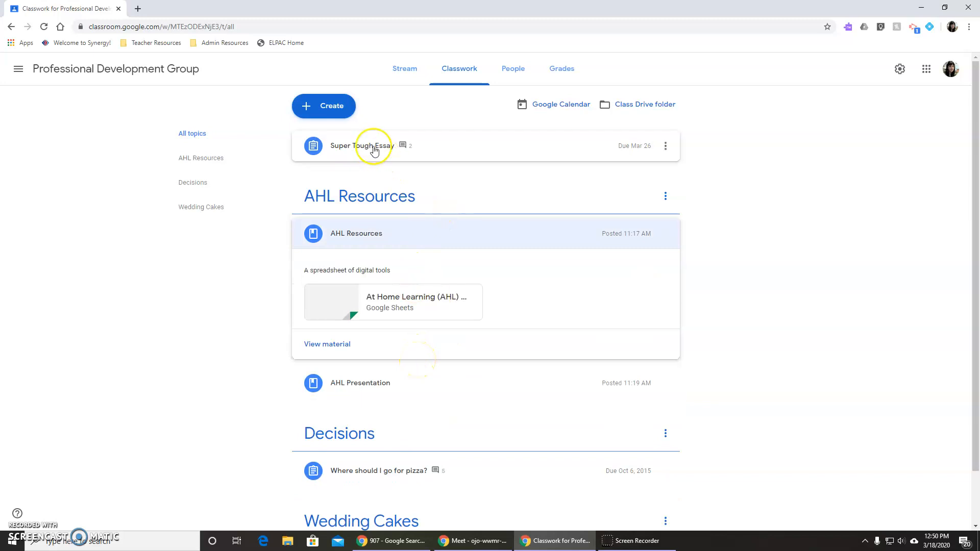
left_click(350, 148)
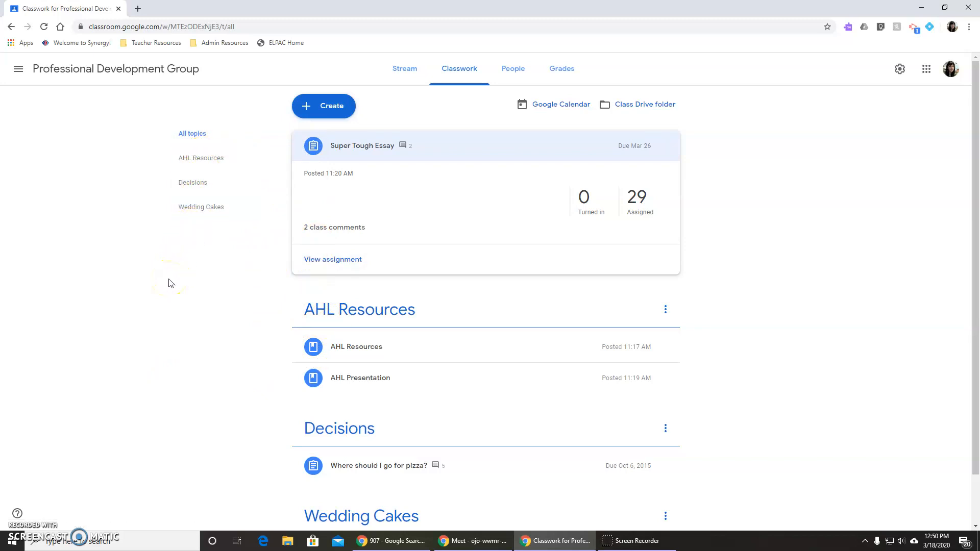
left_click(214, 171)
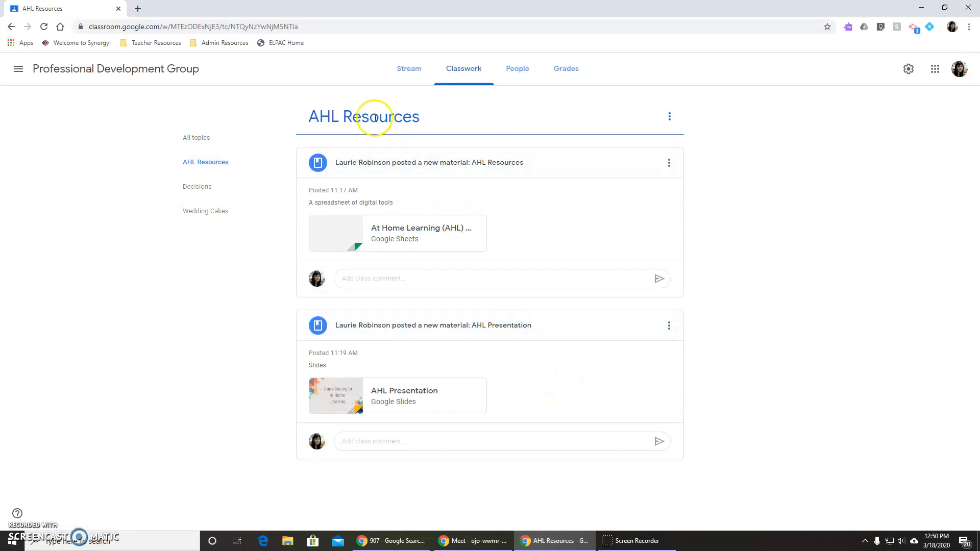
left_click(457, 77)
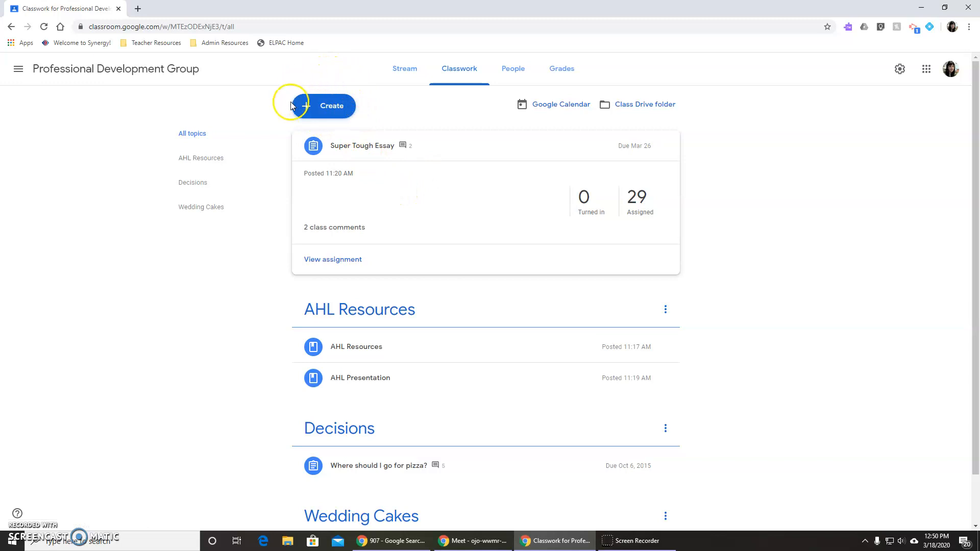
Create a new classwork material and title it "AHL Resources".
left_click(344, 109)
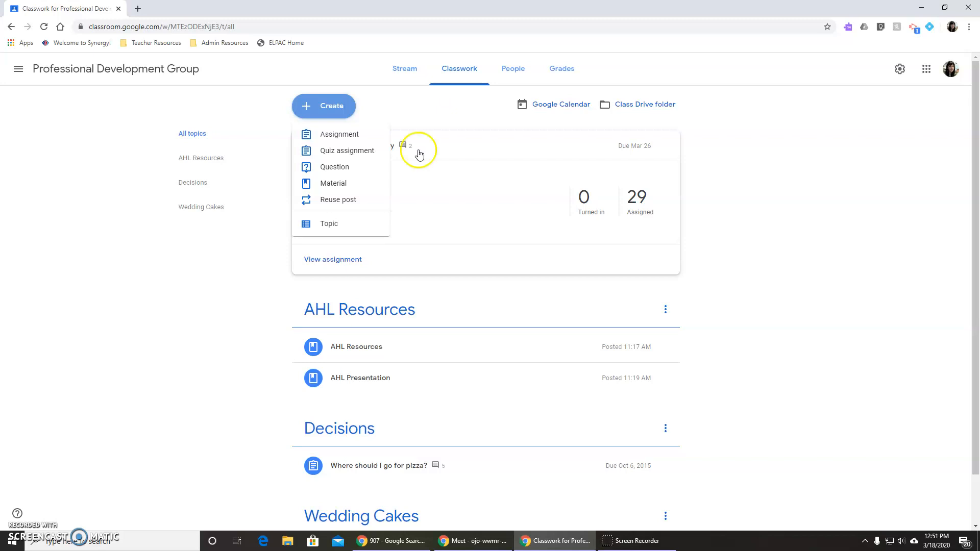
left_click(363, 183)
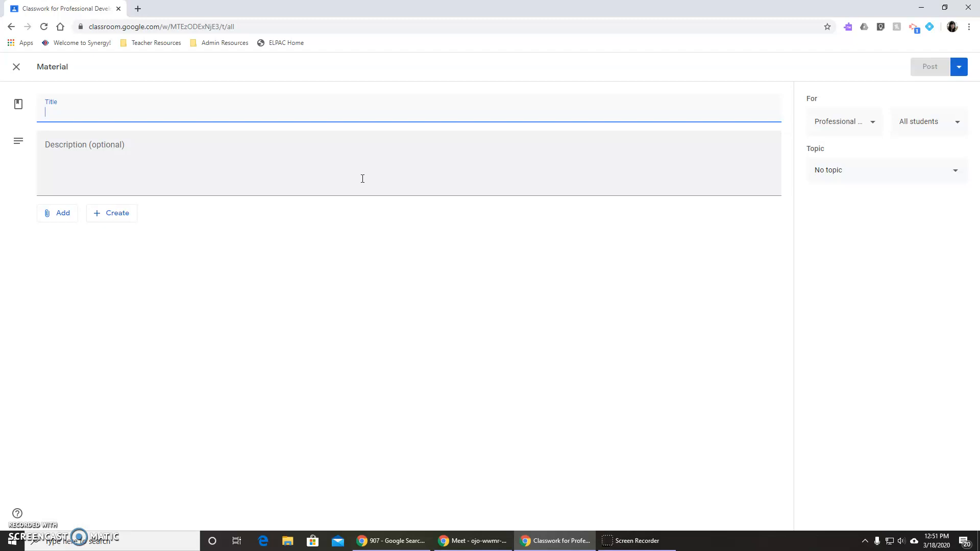
type("AHL Resources")
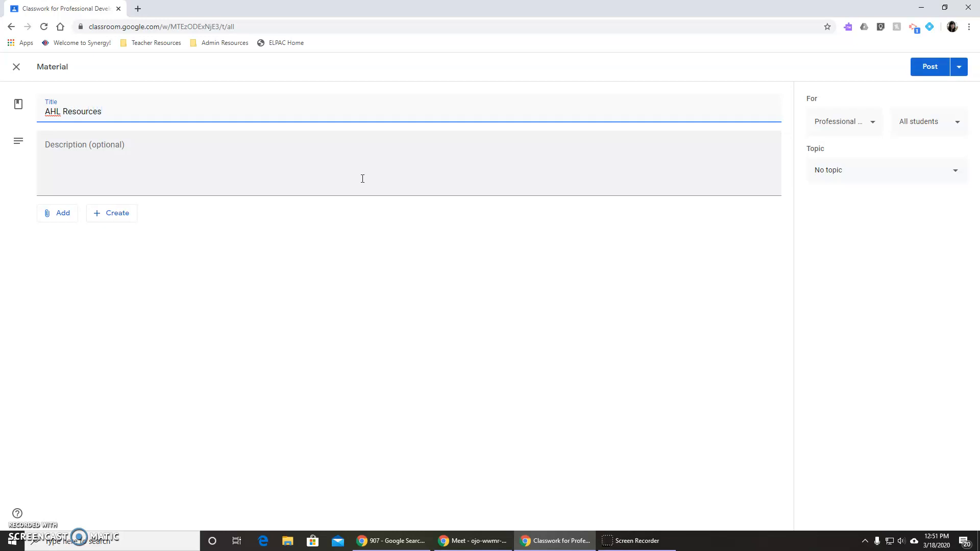
Attach the "At Home Learning (AHL) Resources" Google Sheets file from Google Drive to the material.
left_click(62, 215)
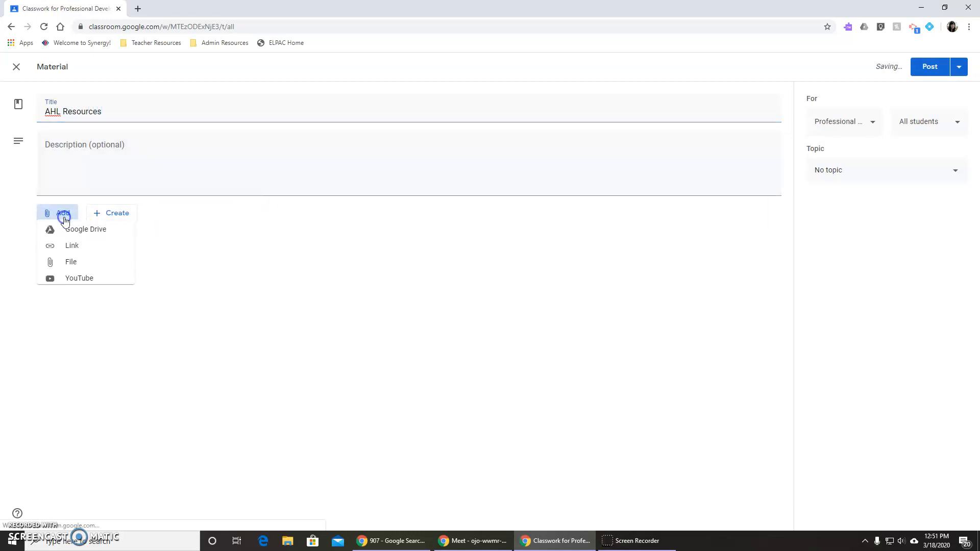
left_click(69, 236)
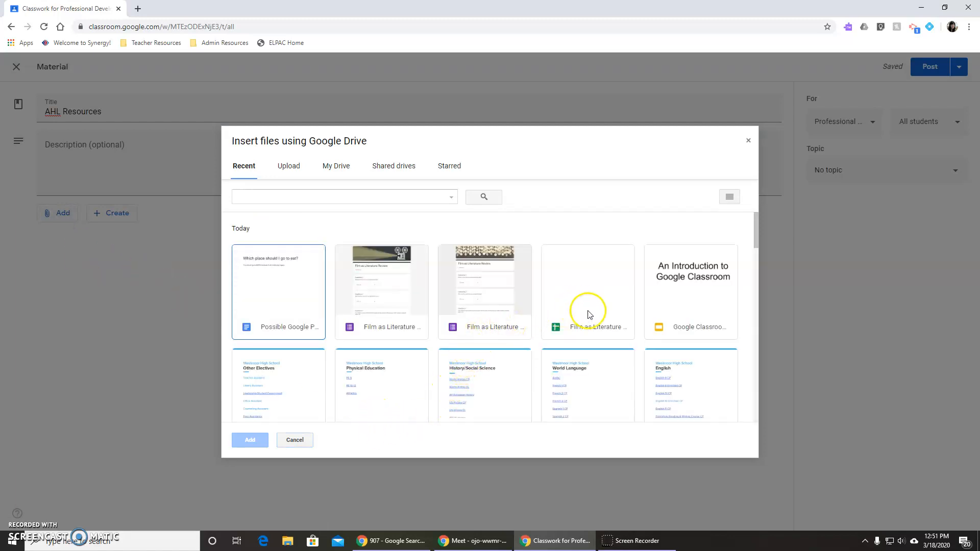
scroll(593, 327, "down", 3)
scroll(592, 332, "down", 7)
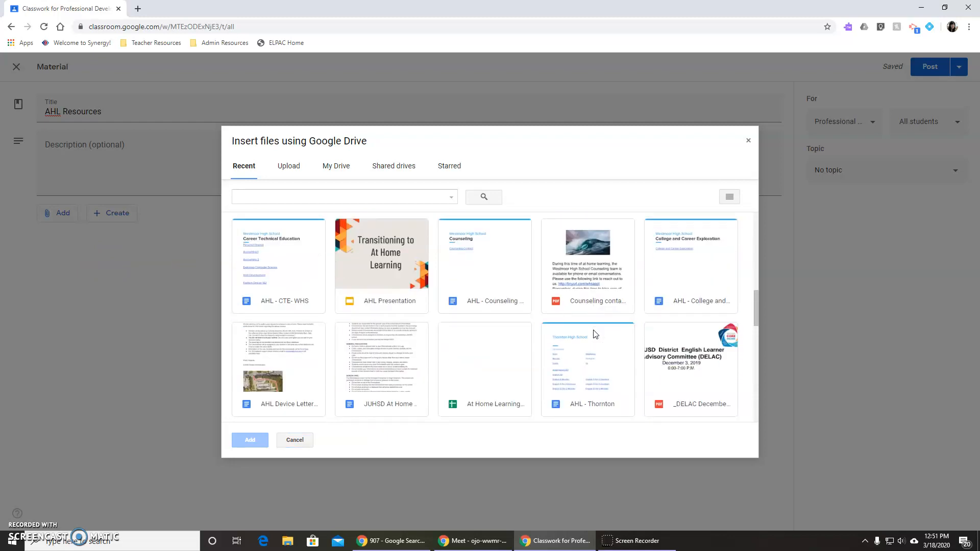
left_click(510, 374)
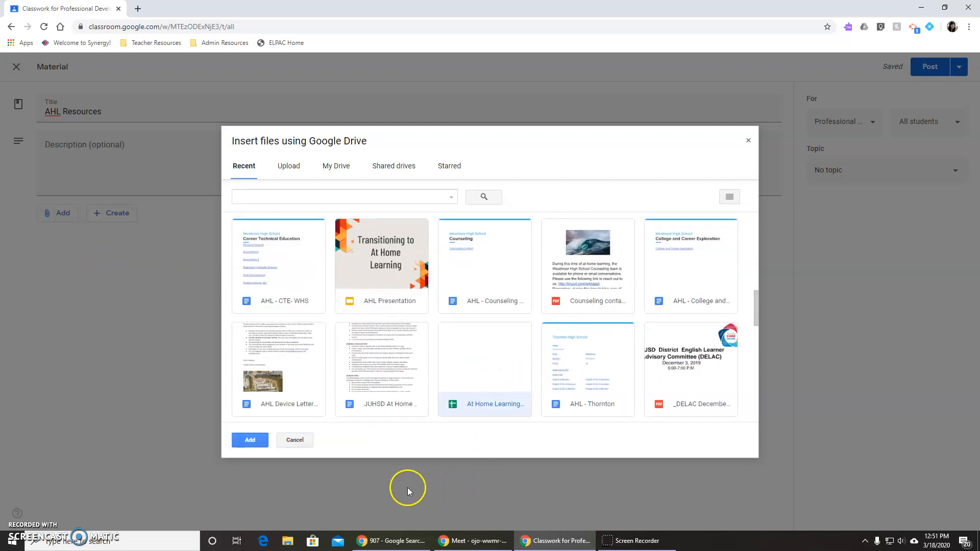
left_click(251, 441)
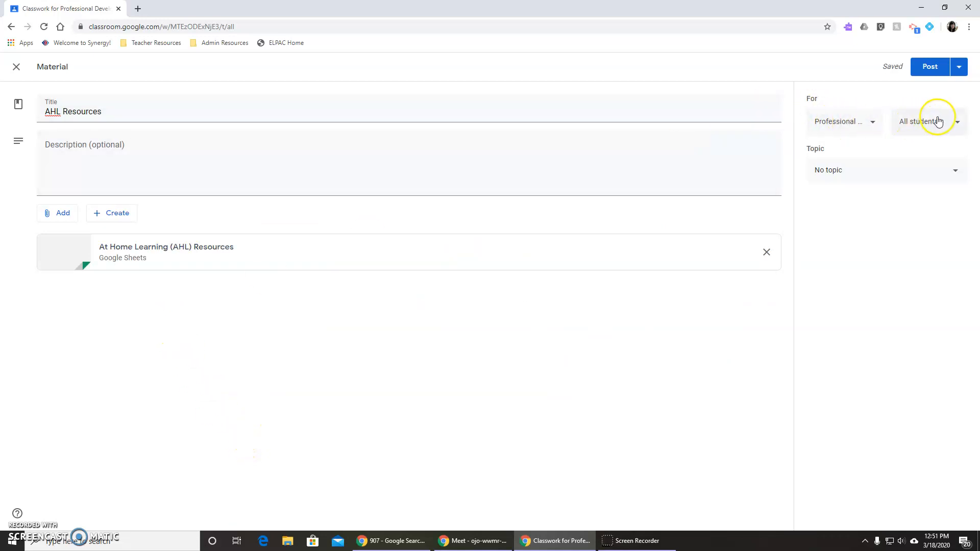
Assign the material to the AHL Resources topic, check the scheduling and draft options, and post it immediately to all students.
left_click(915, 175)
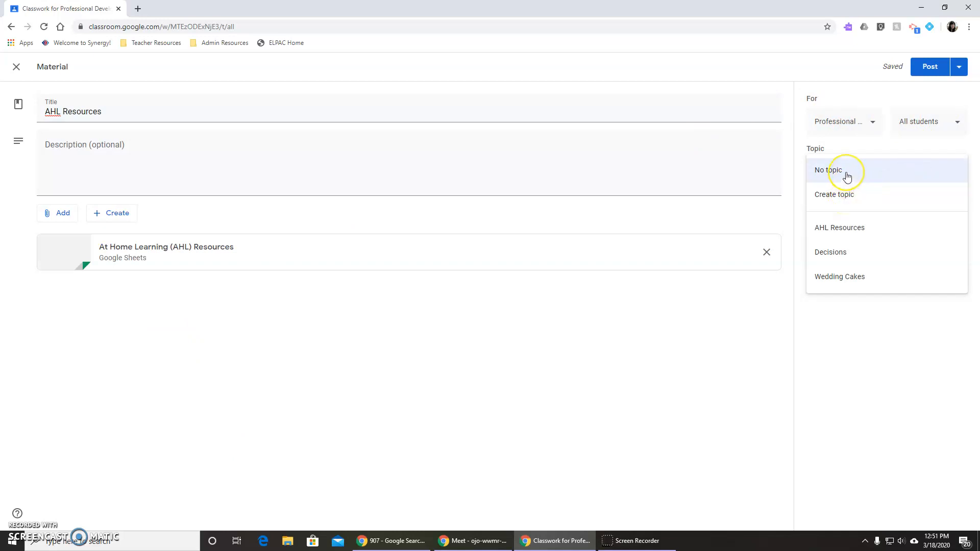
left_click(862, 240)
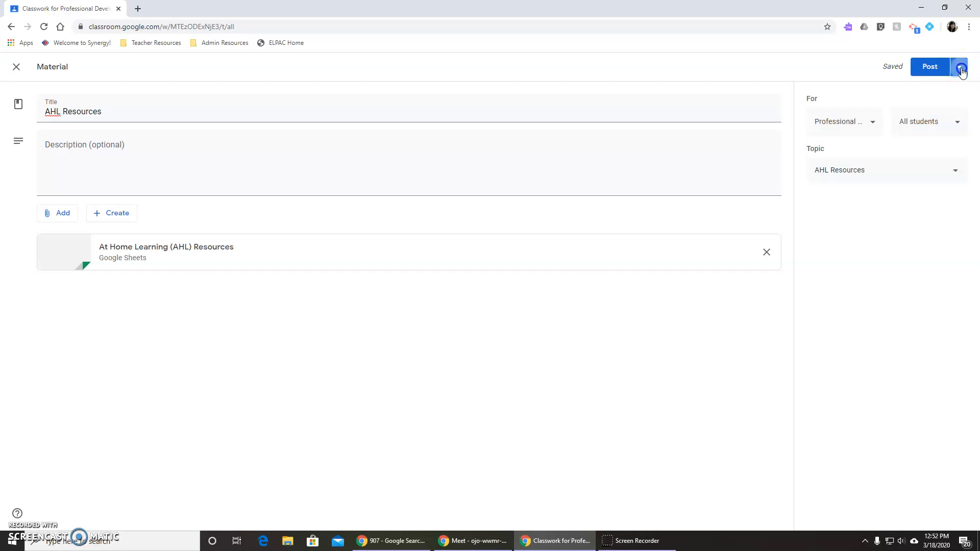
left_click(959, 65)
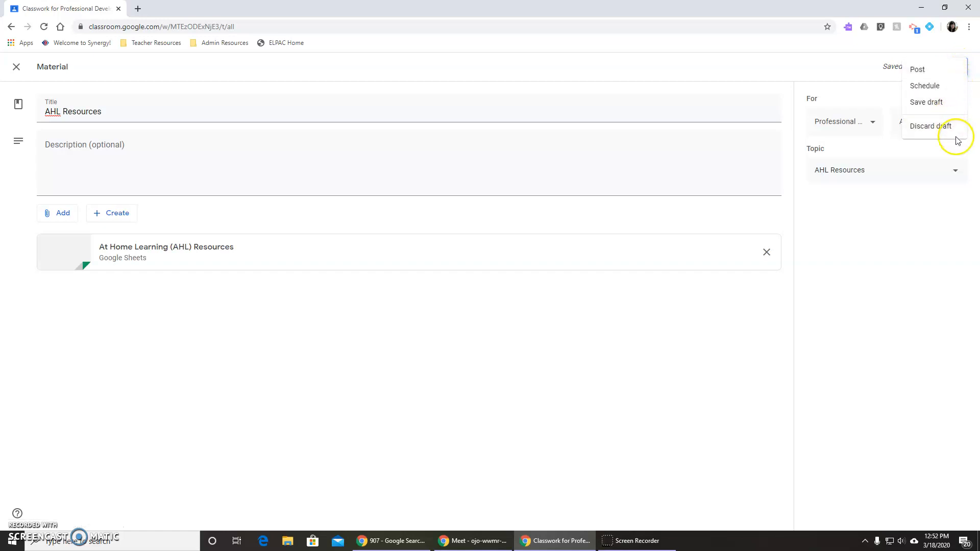
left_click(952, 75)
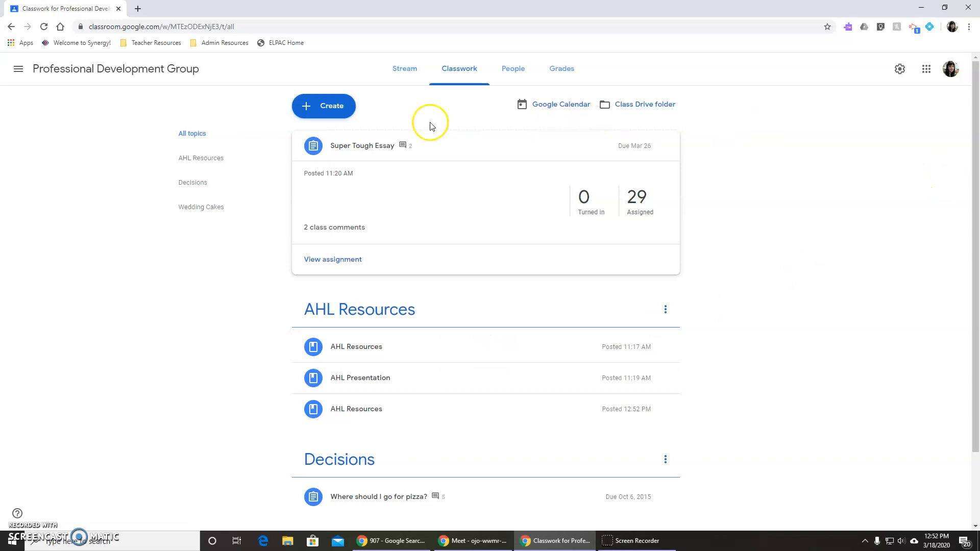
Create a new assignment titled "Impossible Essay", dismissing the originality reports tip, and view its attachment options without adding anything.
left_click(335, 112)
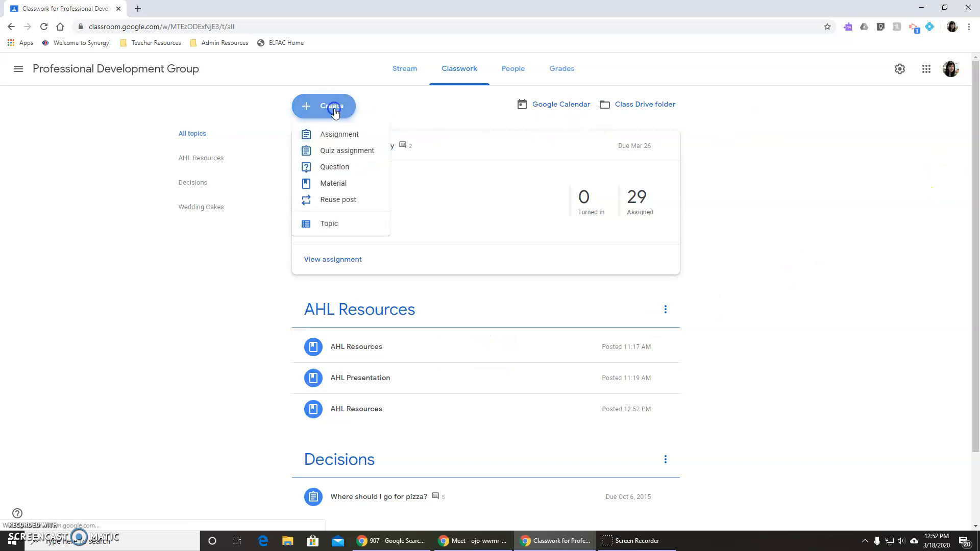
left_click(328, 140)
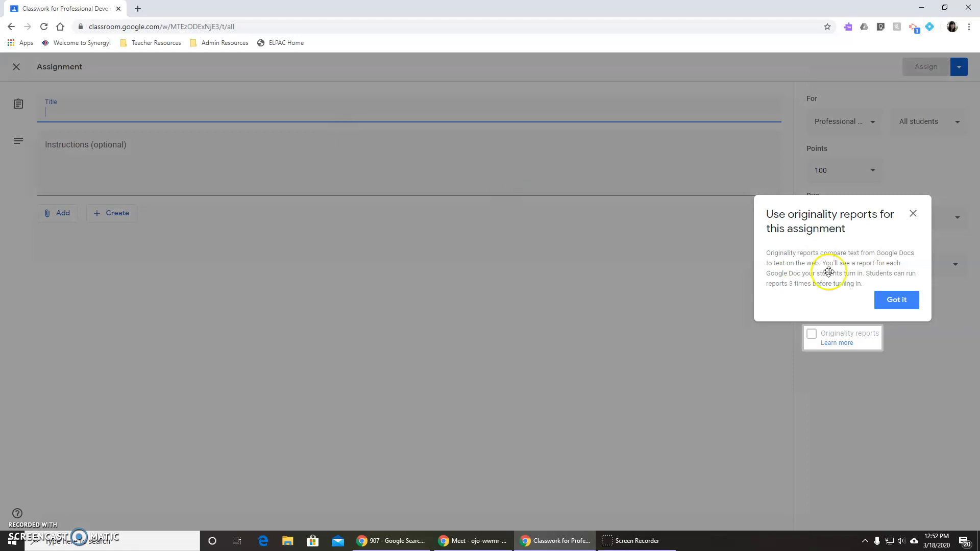
left_click(889, 300)
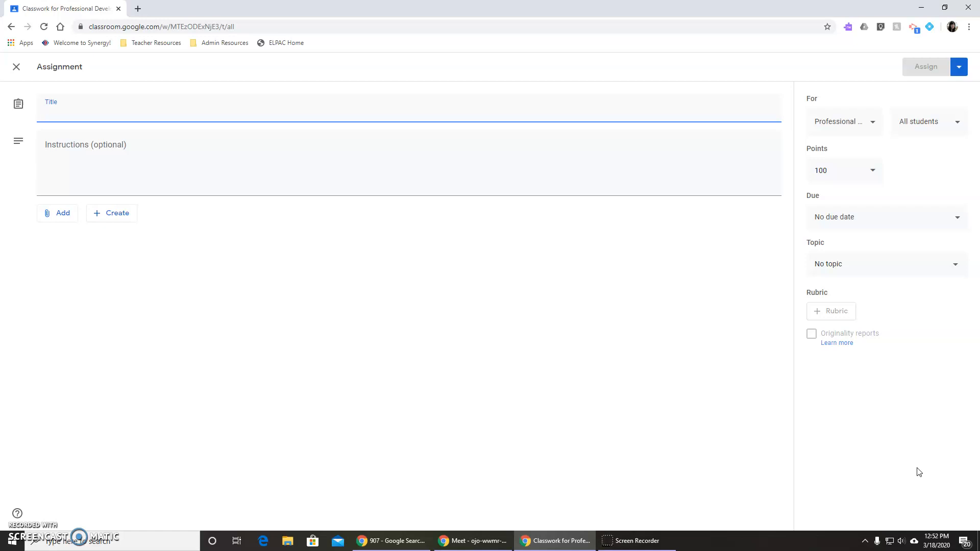
type("Impossible Essay")
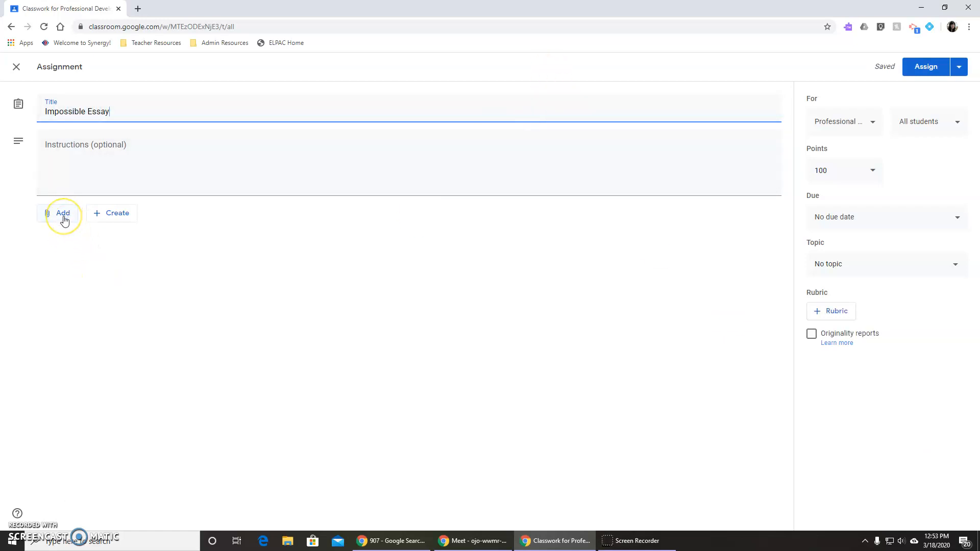
left_click(64, 221)
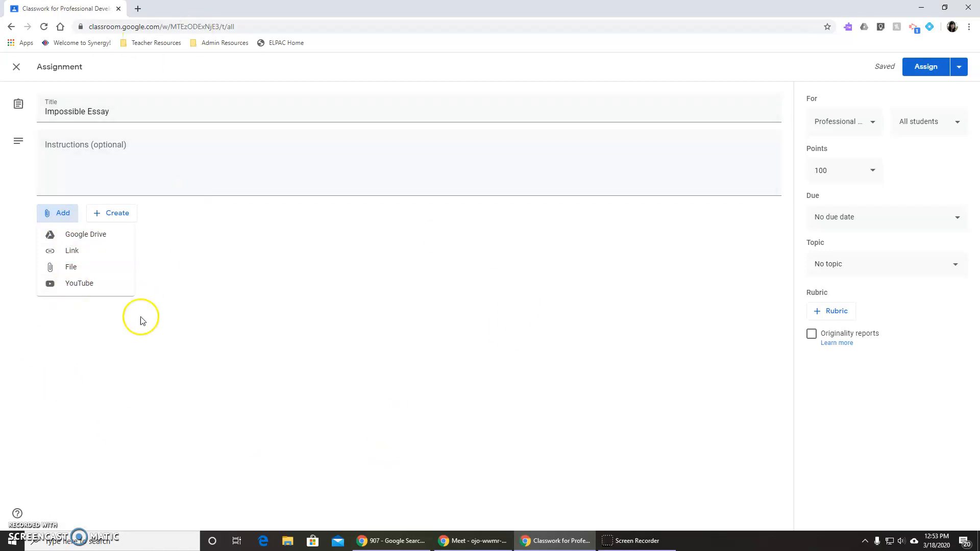
left_click(749, 246)
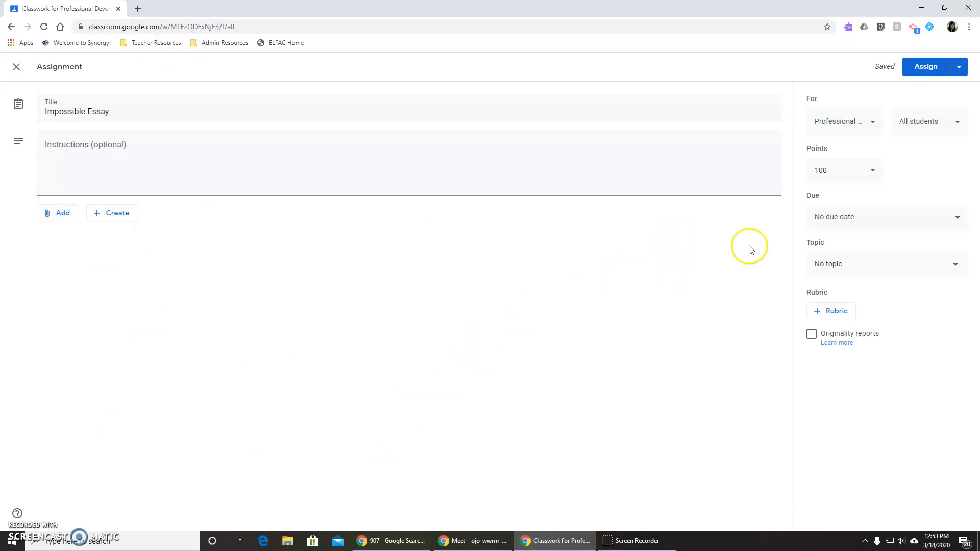
Check the ungraded option while keeping the assignment at 100 points, and set its due date to Mar 24, 2020.
left_click(868, 172)
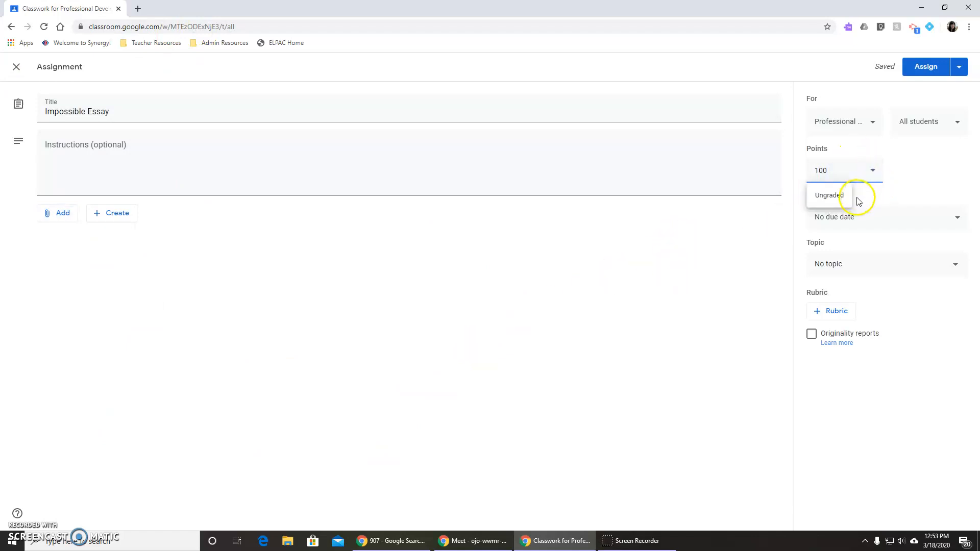
left_click(912, 179)
left_click(880, 214)
left_click(897, 262)
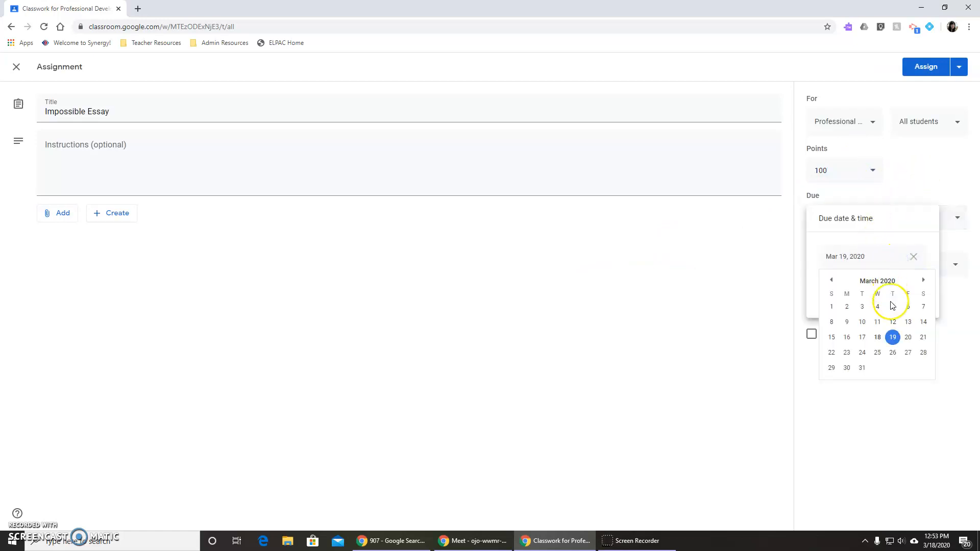
left_click(862, 358)
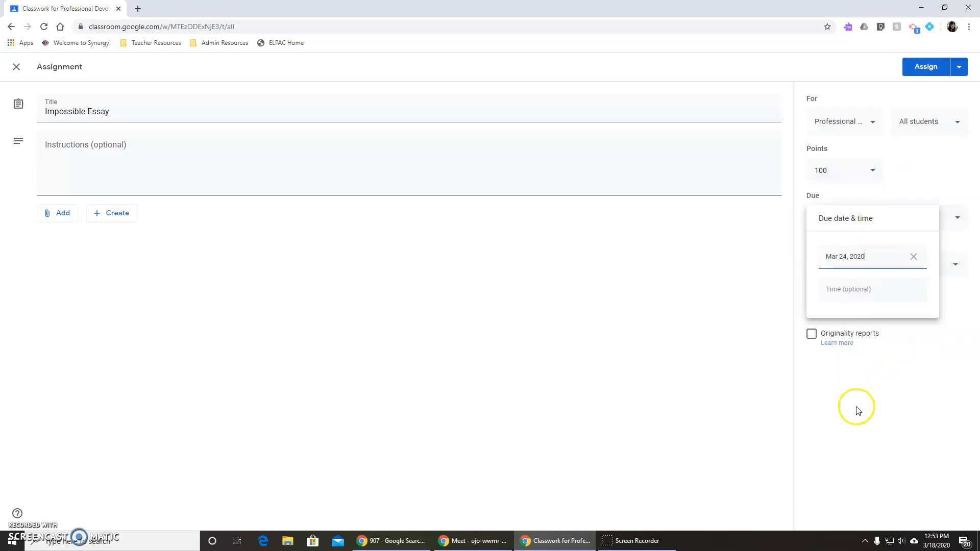
File the "Impossible Essay" assignment under the AHL Resources topic and assign it to all students.
left_click(930, 162)
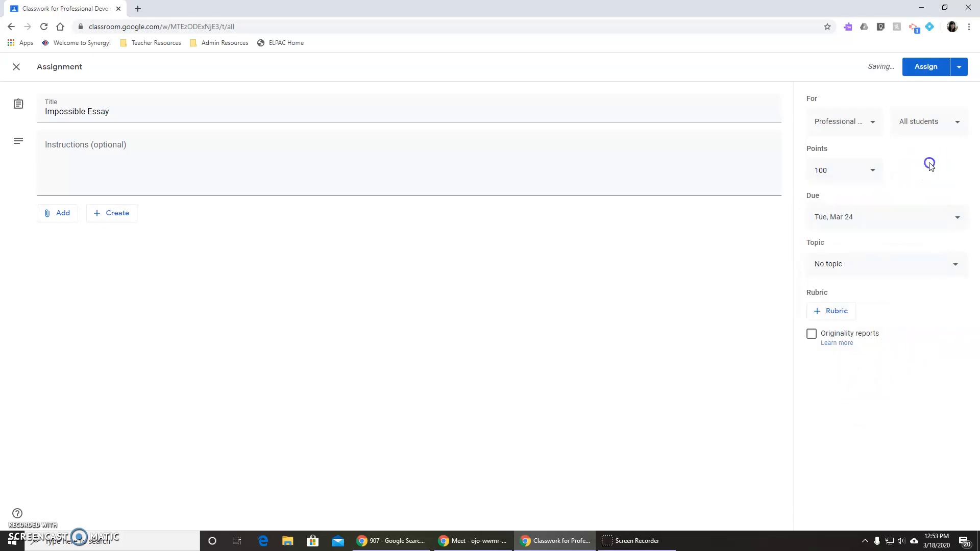
left_click(872, 261)
left_click(858, 322)
left_click(927, 70)
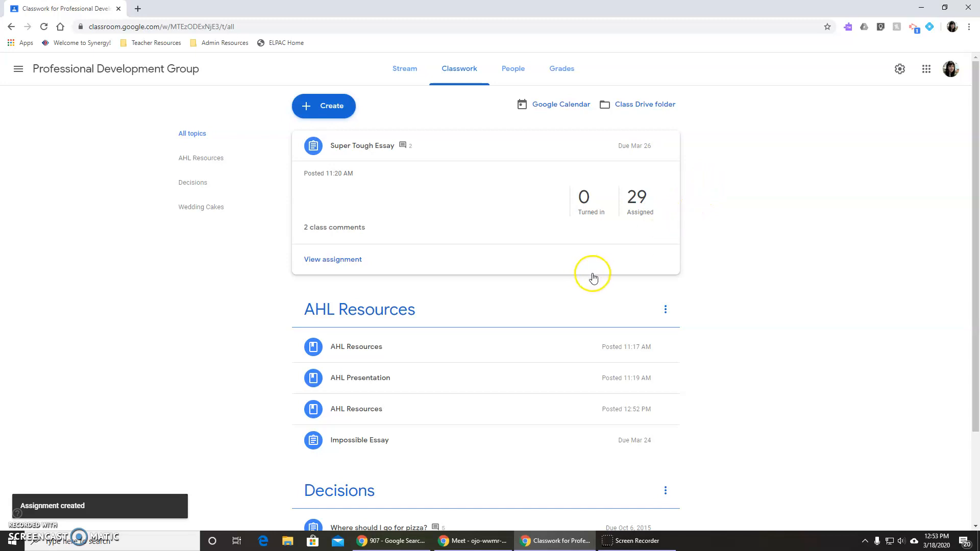
View the student work for "Where should I go for pizza?", inspect the first turned-in submission, and close it.
scroll(737, 301, "down", 2)
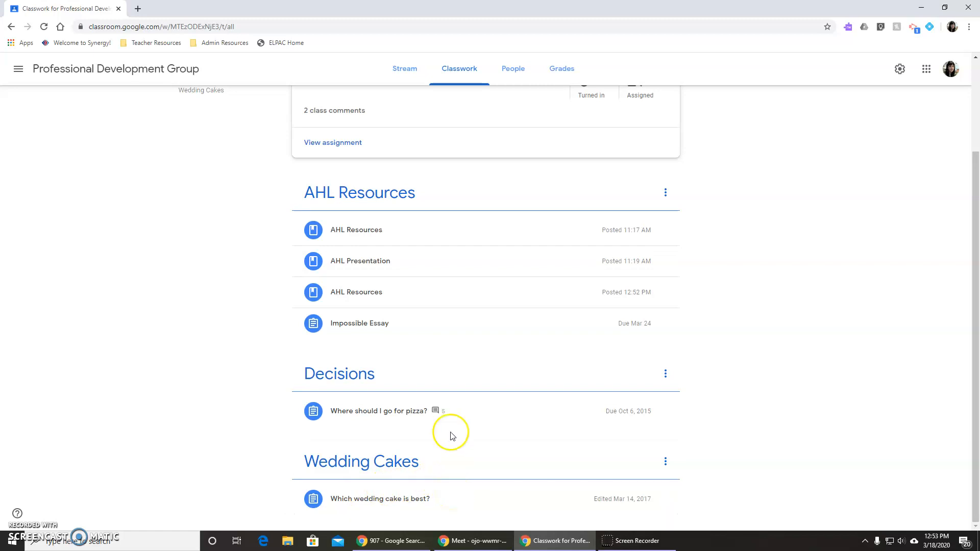
left_click(459, 413)
left_click(581, 359)
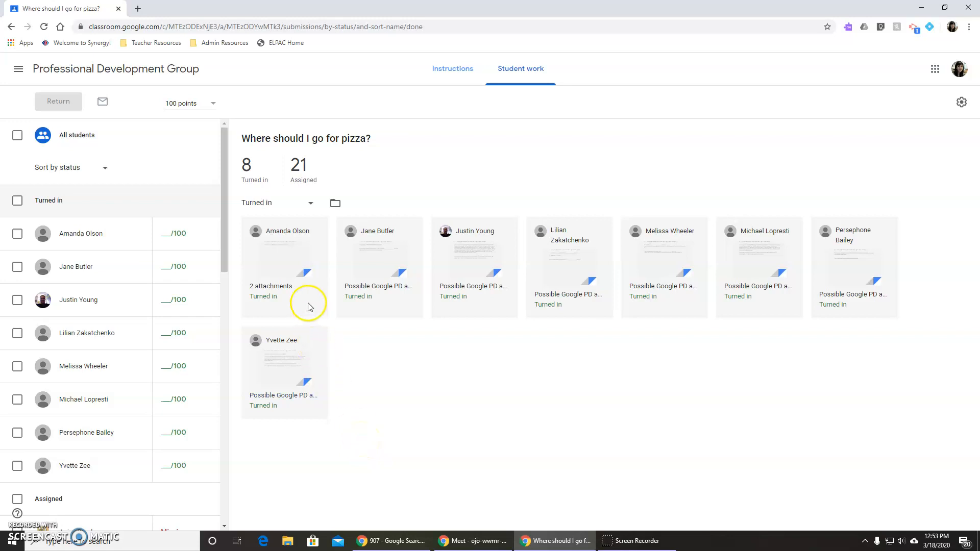
left_click(285, 261)
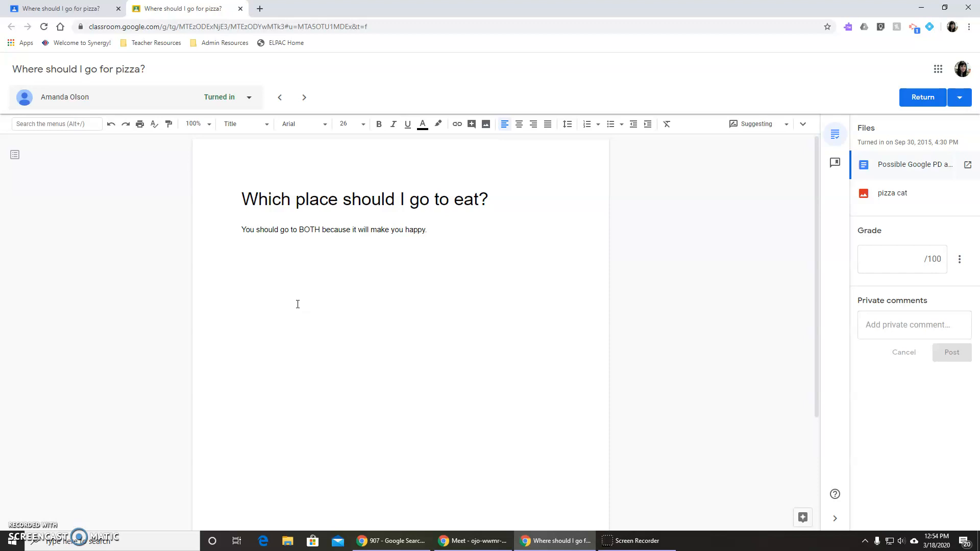
left_click(241, 9)
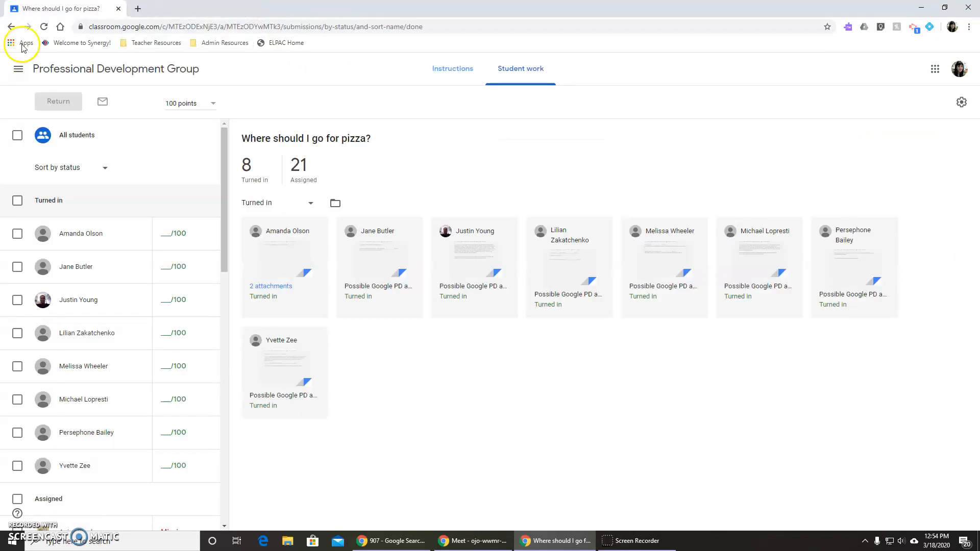
Return through the class list to the Professional Development Group's Classwork page and expand the "Impossible Essay" assignment for review.
left_click(19, 69)
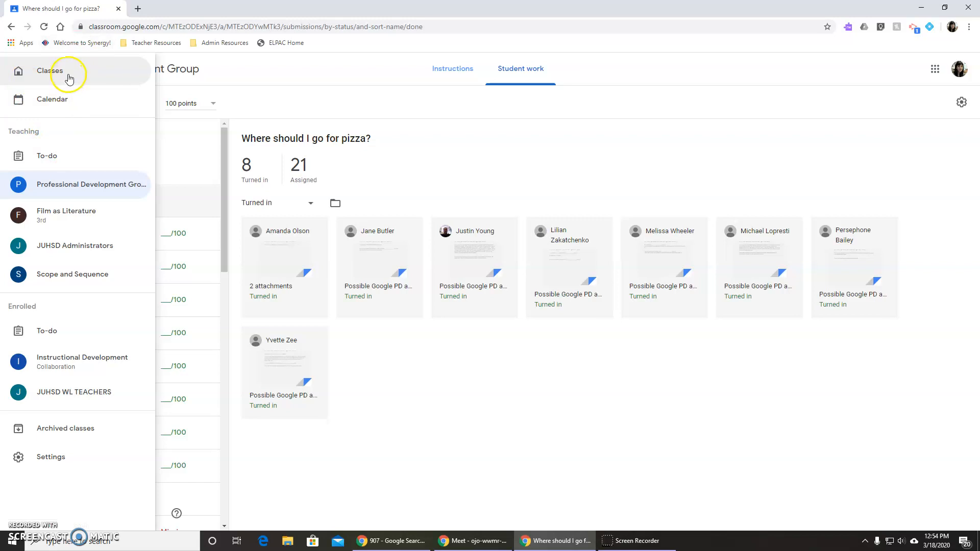
left_click(70, 79)
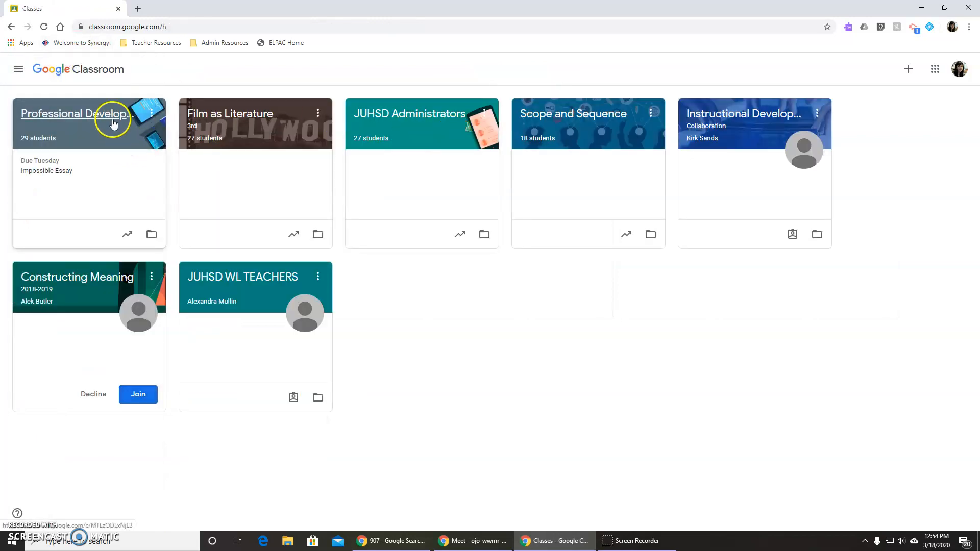
left_click(113, 125)
left_click(453, 79)
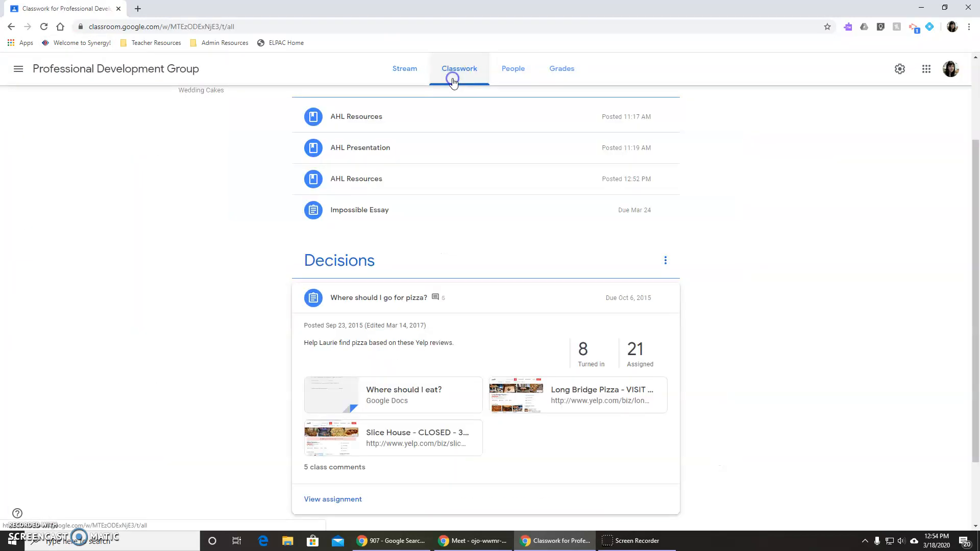
scroll(814, 337, "up", 3)
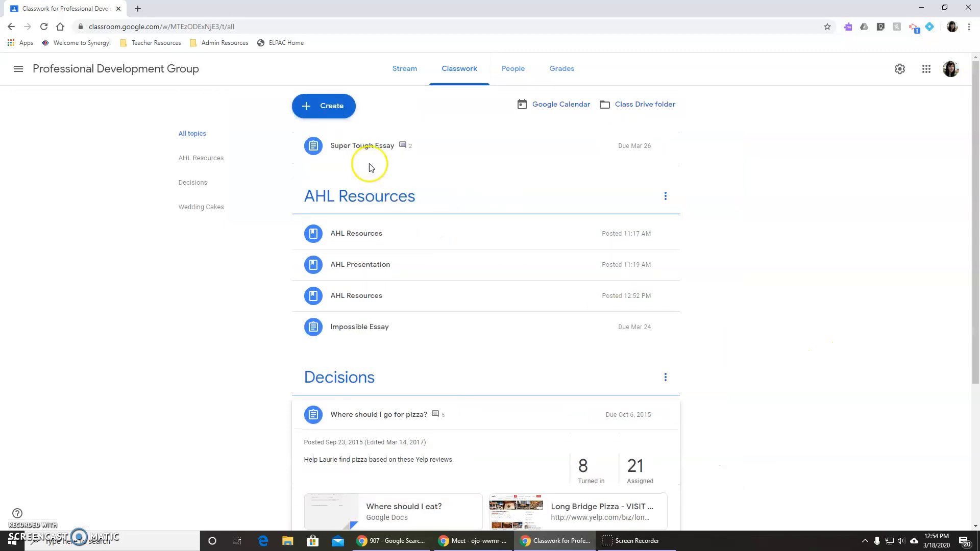
left_click(357, 335)
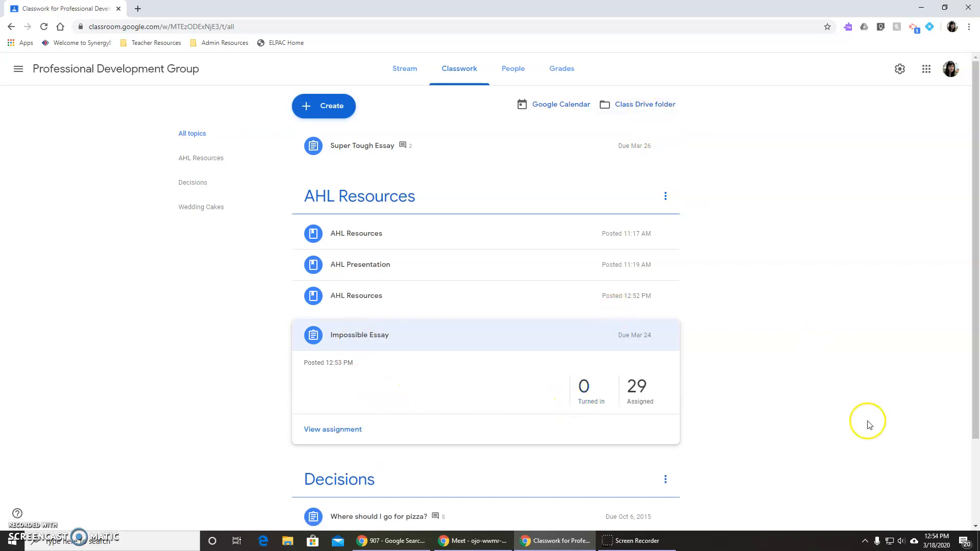
scroll(866, 422, "down", 2)
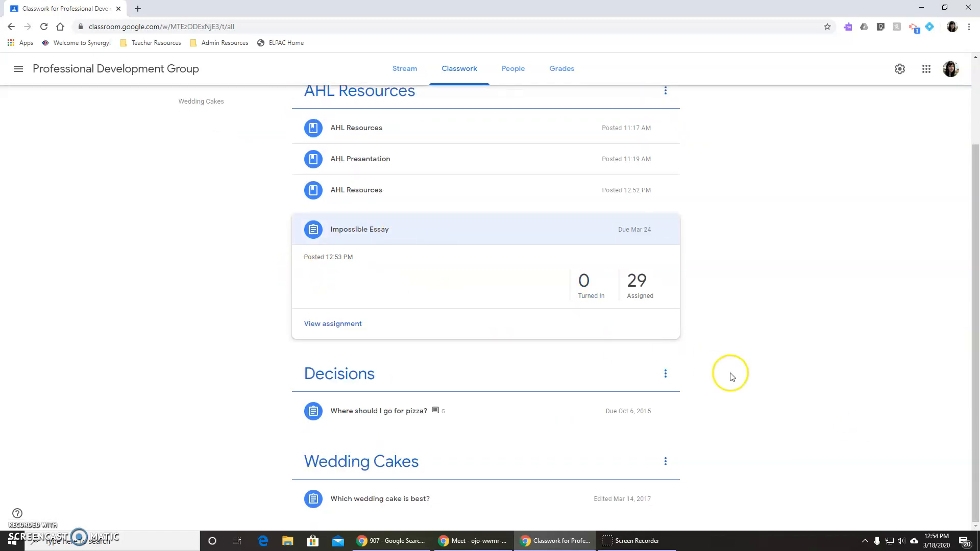
scroll(794, 347, "up", 2)
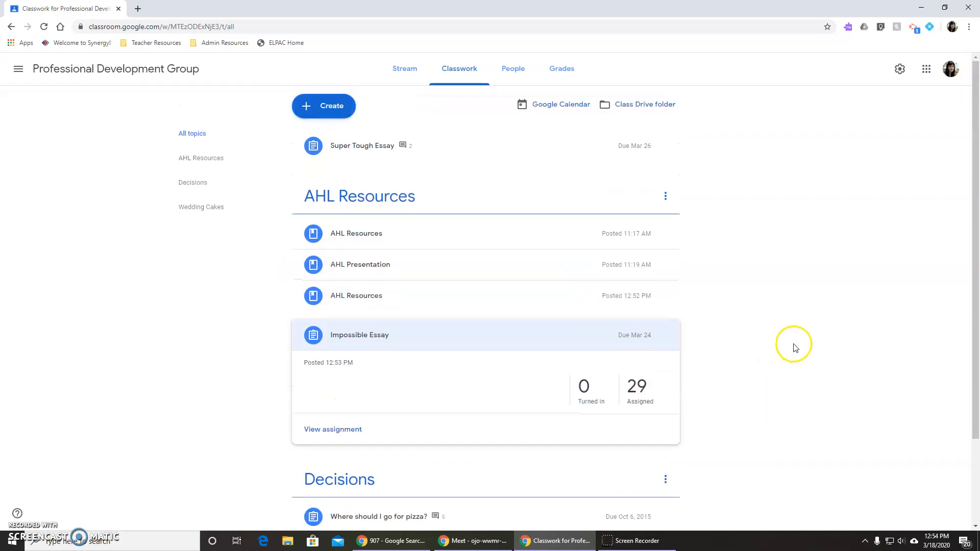
Browse the "Where should I go for pizza?" folder in the class Drive folder, view one student's document, and return to Classwork.
left_click(623, 106)
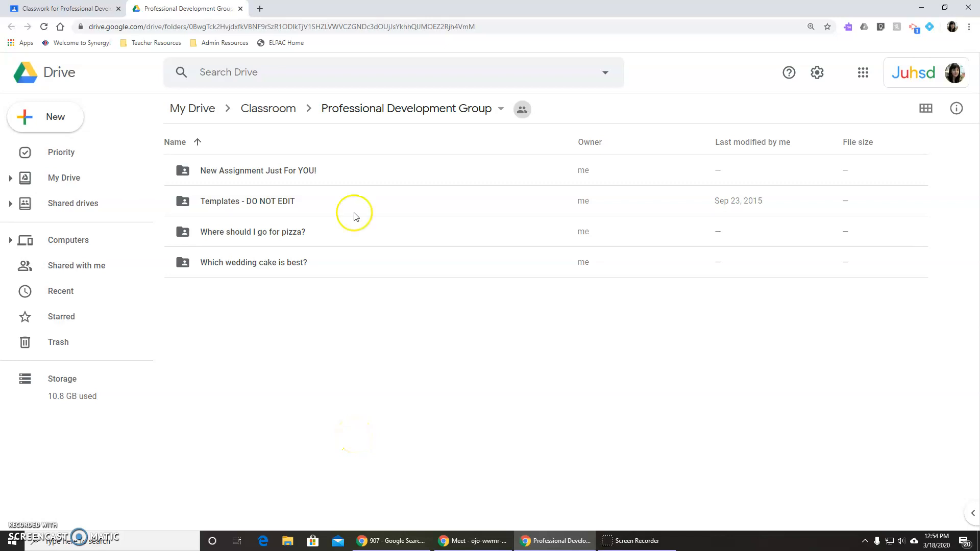
double_click(290, 234)
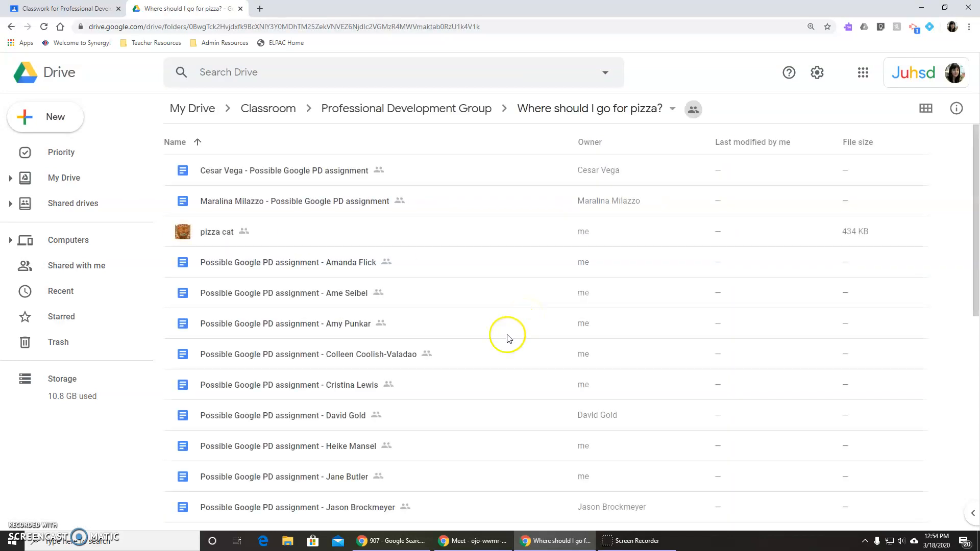
scroll(406, 306, "down", 9)
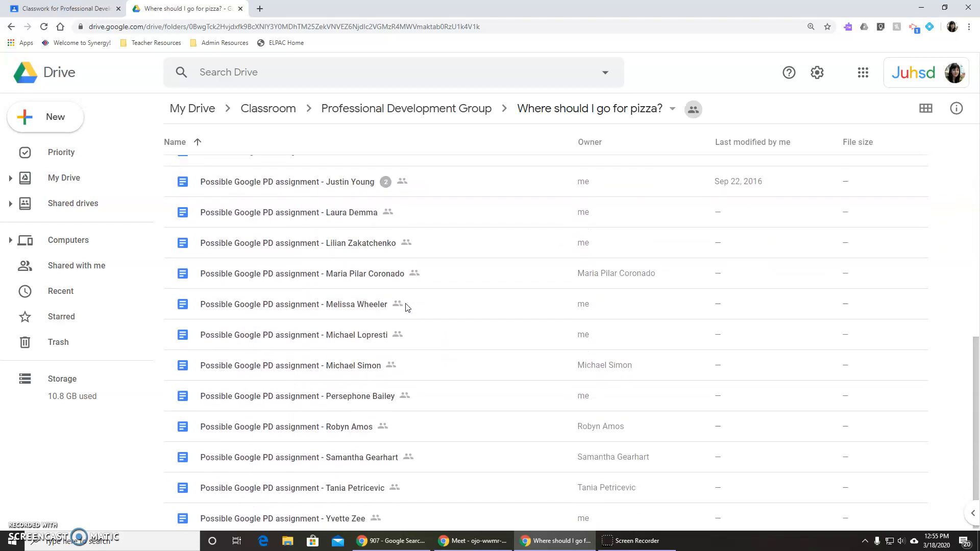
scroll(407, 307, "up", 5)
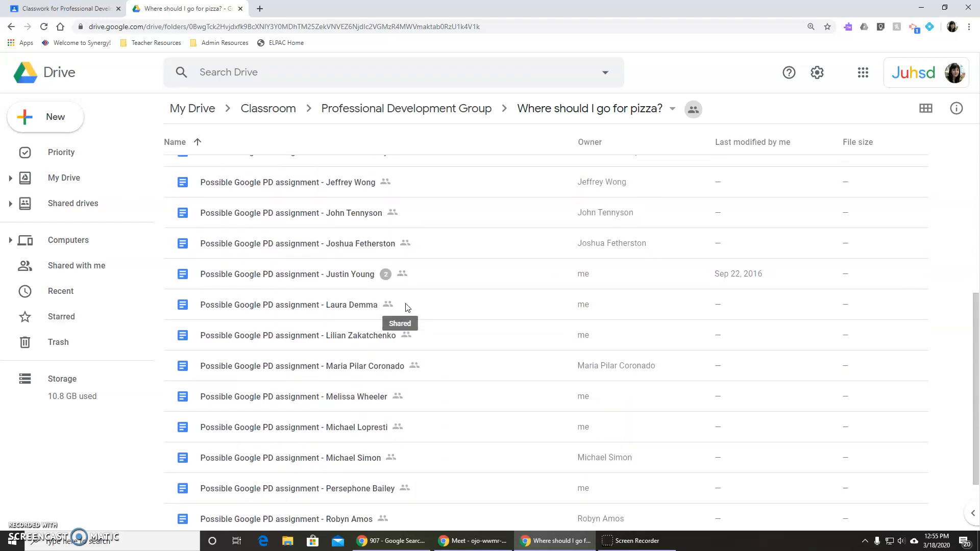
scroll(407, 306, "up", 4)
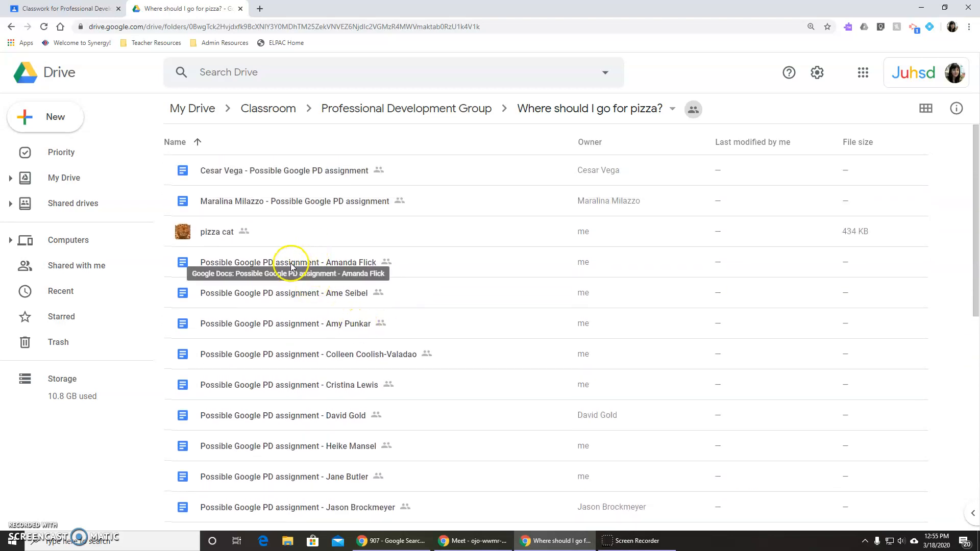
left_click(289, 256)
double_click(289, 257)
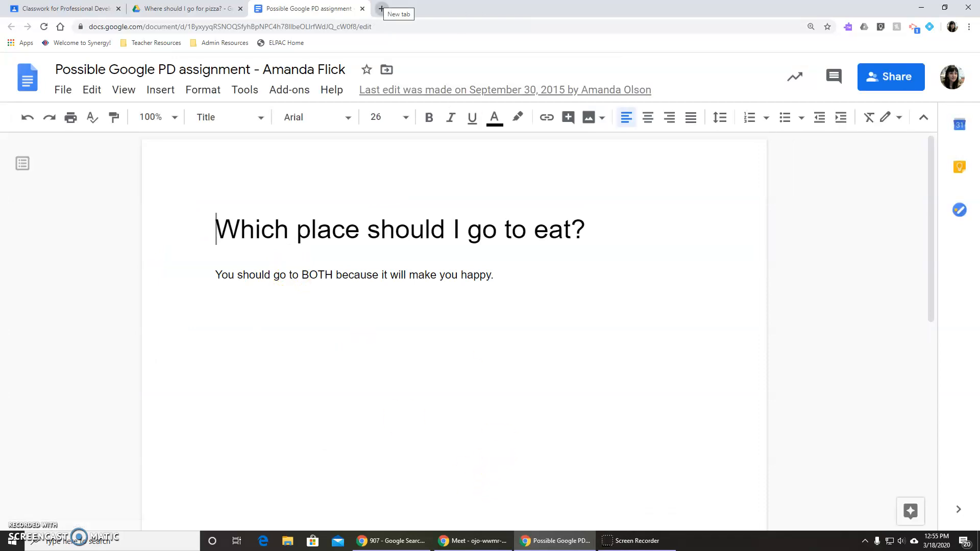
left_click(362, 9)
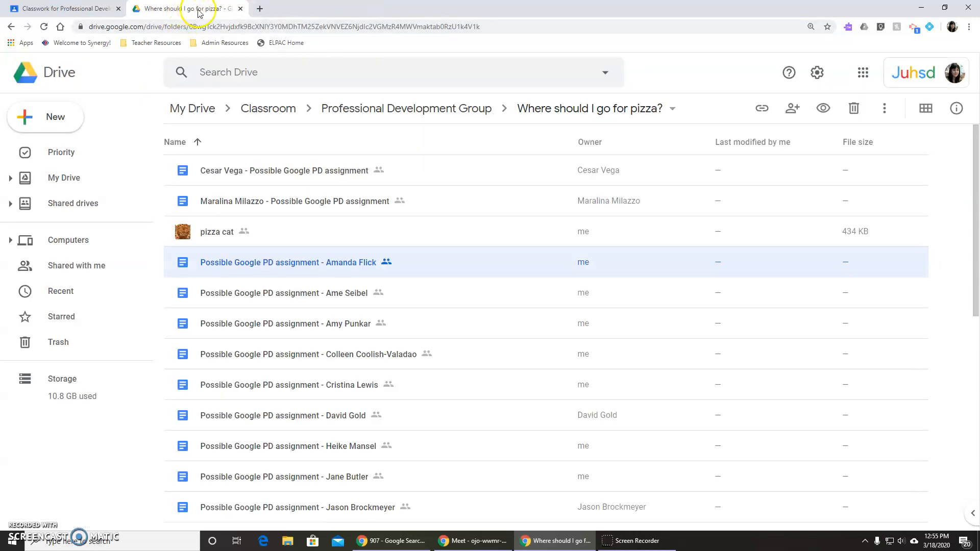
left_click(240, 9)
Check the assignment due dates in the class's Google Calendar for the week of March 22, 2020, dismissing the notification request, and close it.
left_click(543, 107)
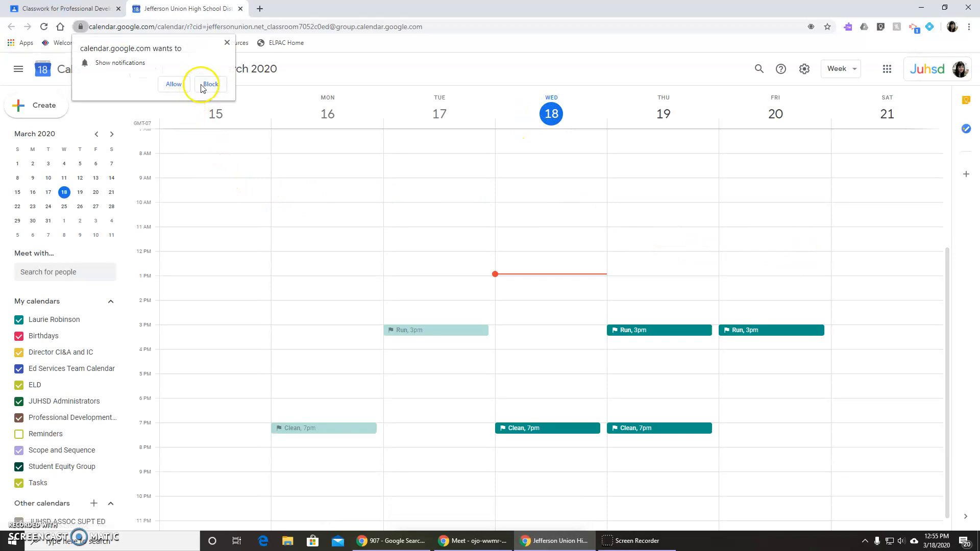
left_click(227, 42)
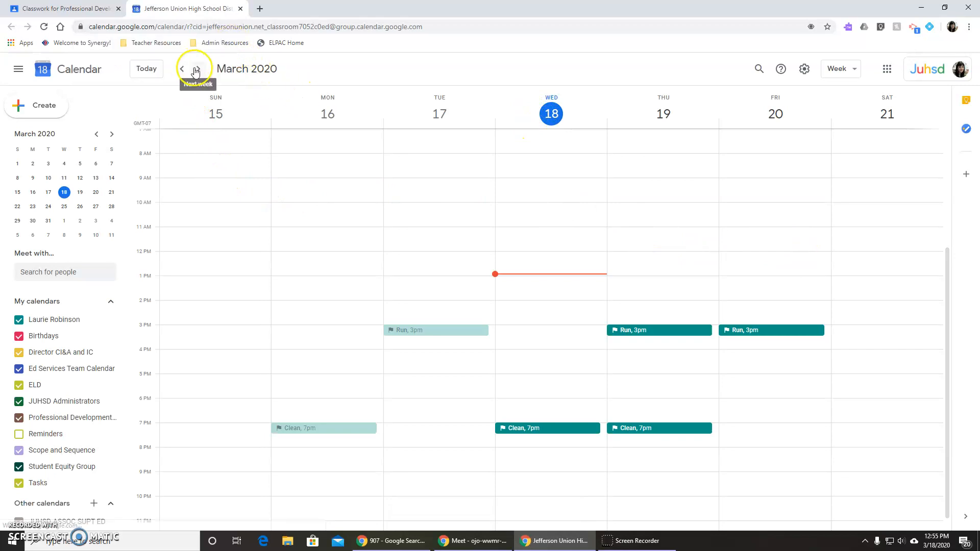
left_click(196, 70)
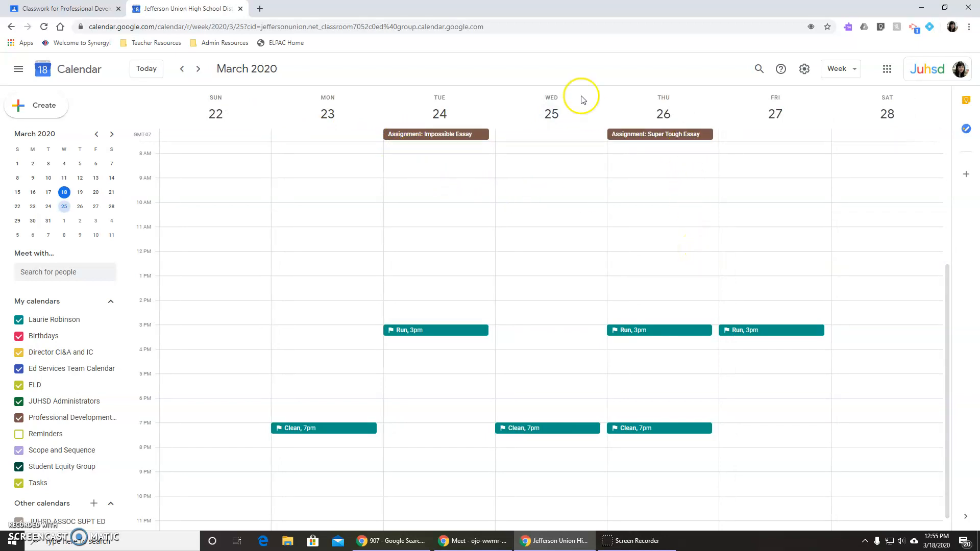
left_click(240, 9)
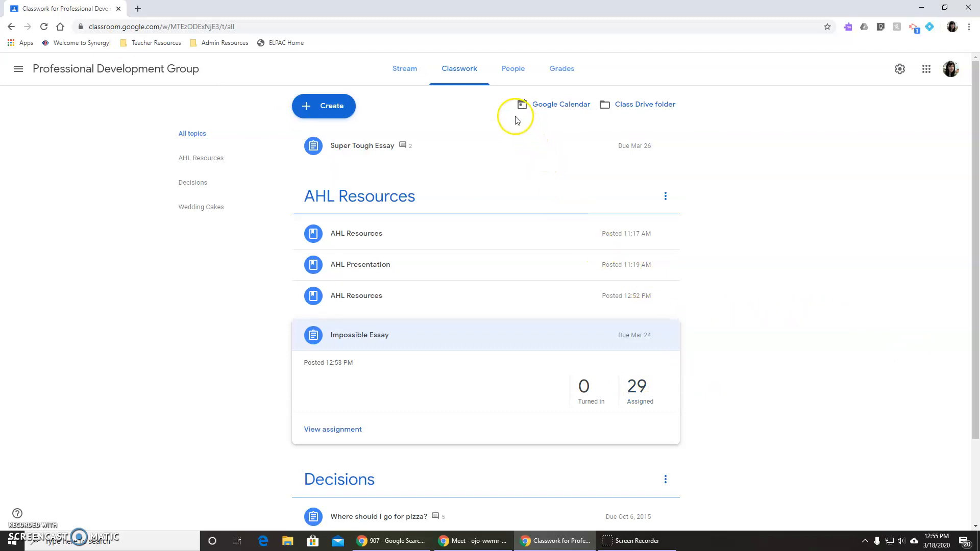
Review the class roster on the People page, select all students to view the bulk actions, and clear the selection.
left_click(507, 76)
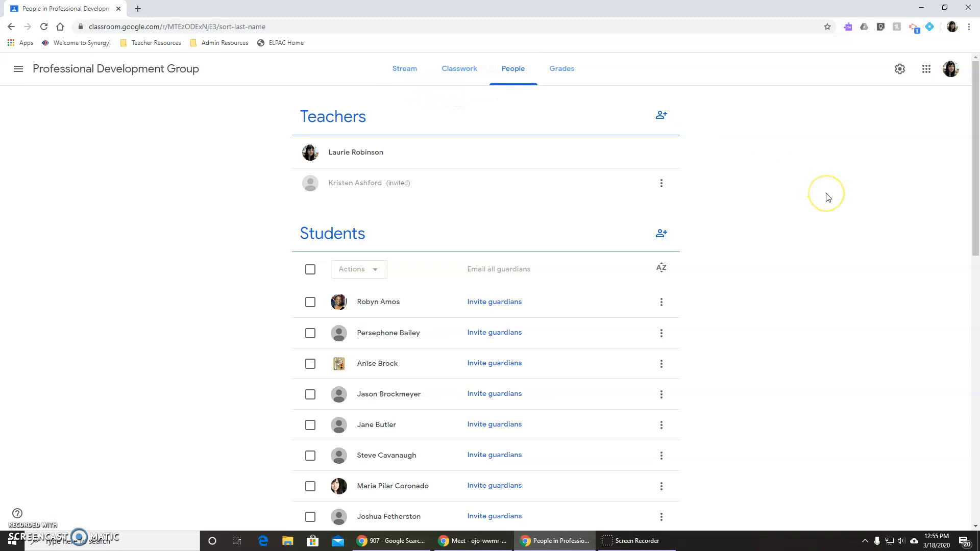
scroll(735, 338, "down", 3)
scroll(735, 339, "up", 3)
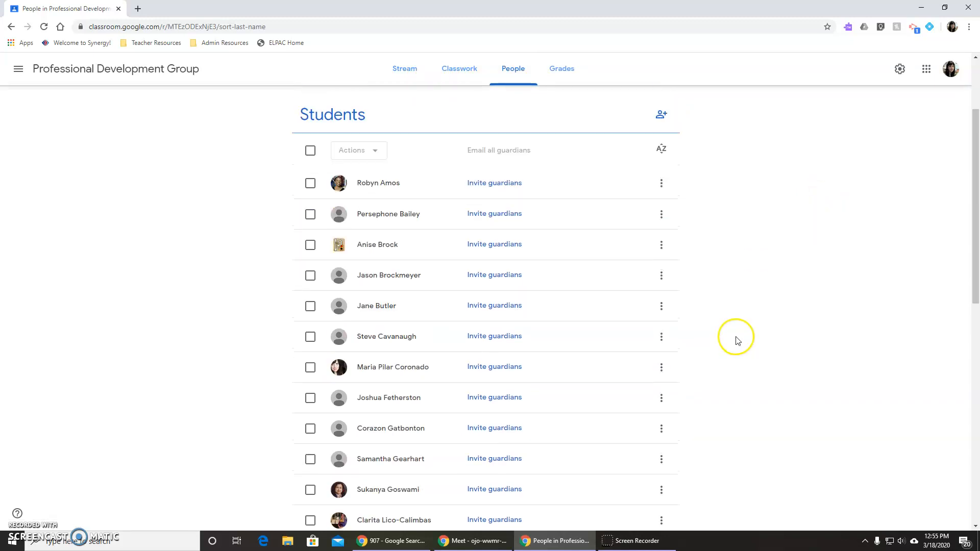
left_click(309, 269)
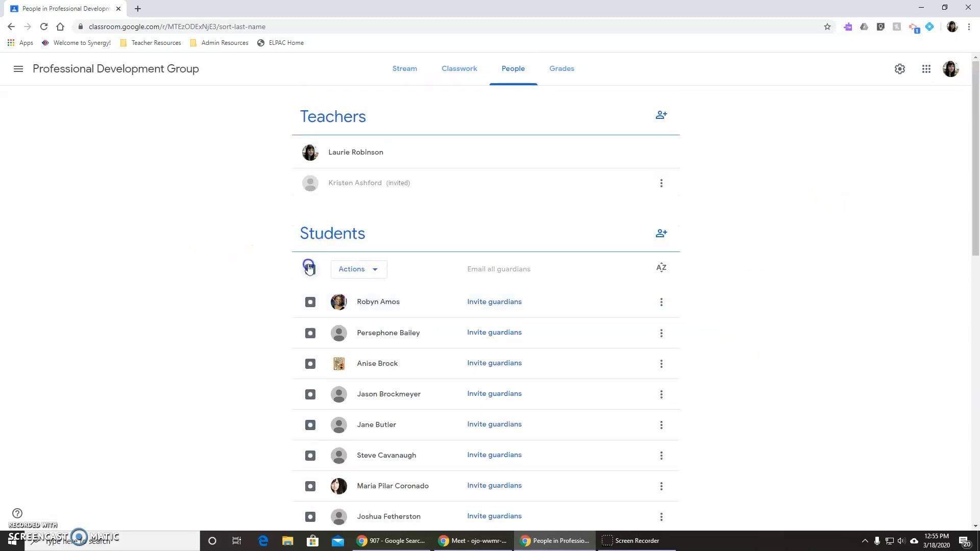
left_click(357, 271)
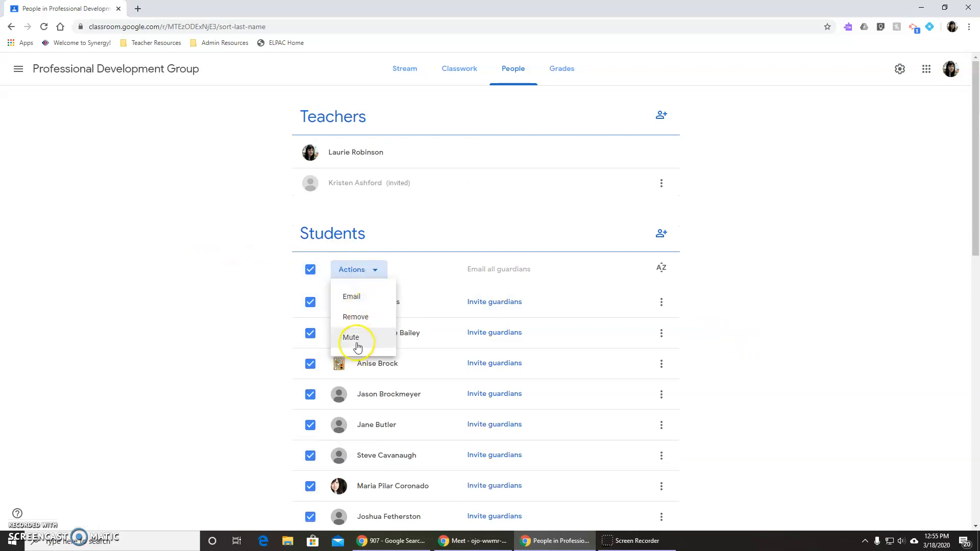
left_click(311, 274)
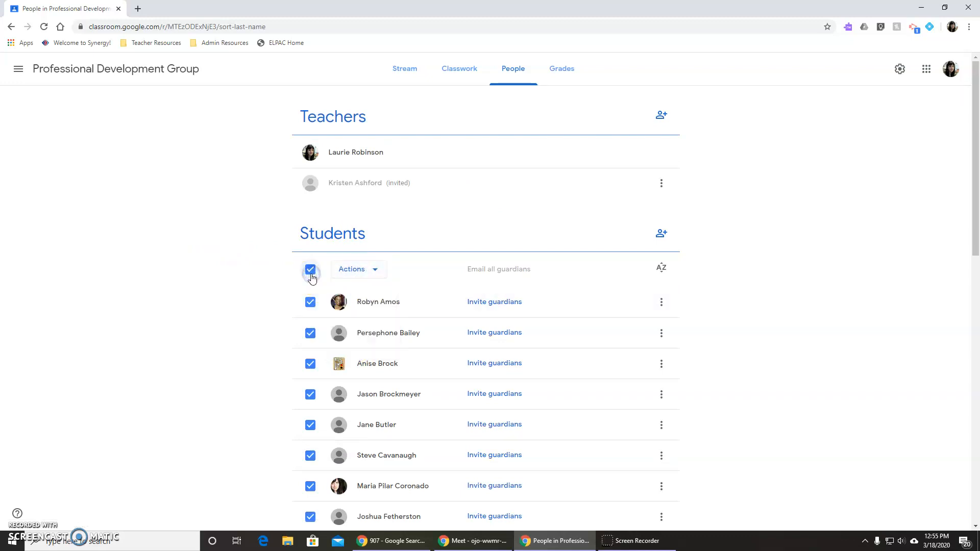
left_click(309, 271)
Select the second student in the roster, view that student's individual options, and clear the selection.
left_click(311, 334)
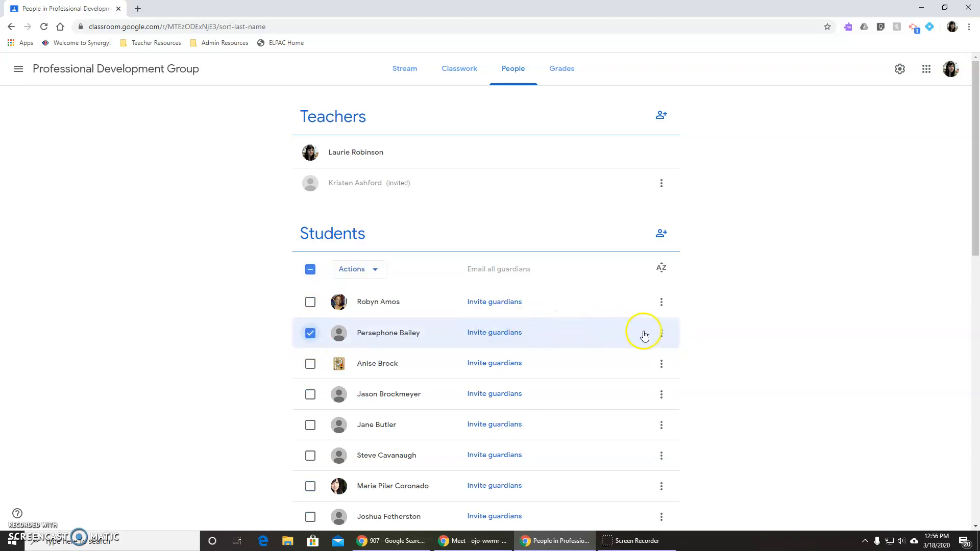
left_click(665, 337)
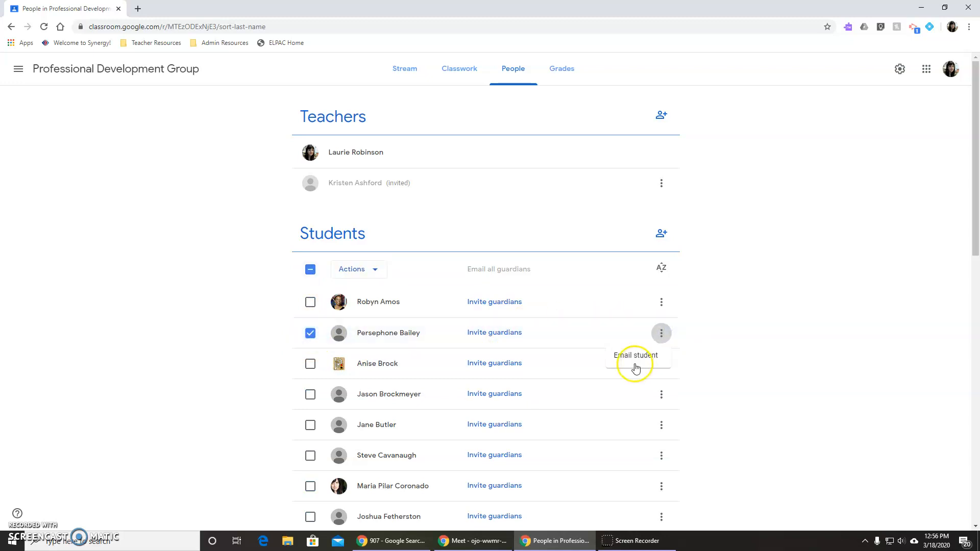
left_click(720, 343)
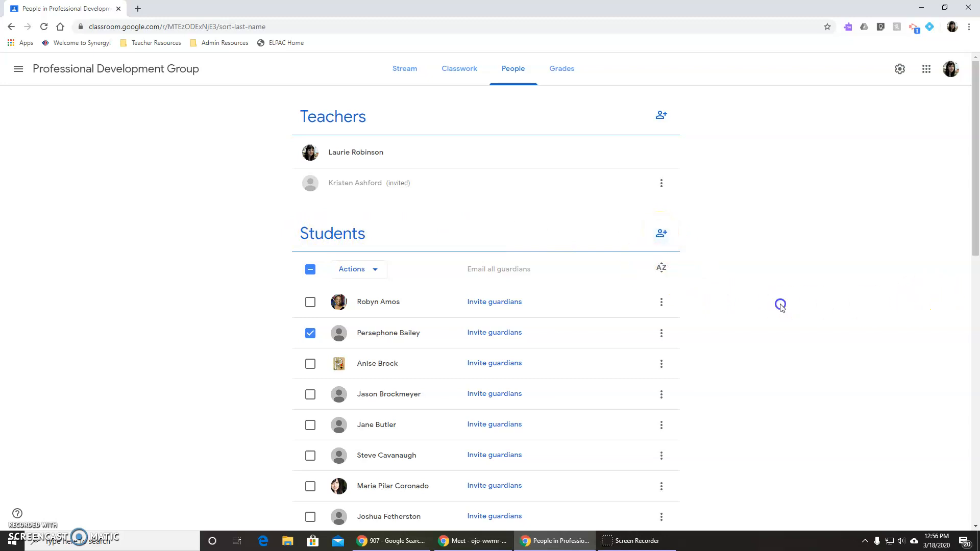
left_click(310, 333)
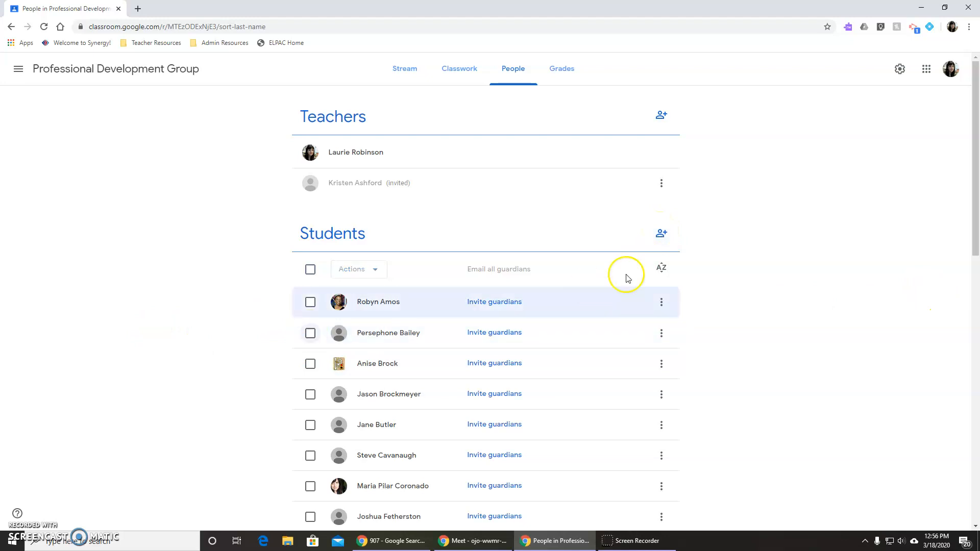
View the dialog for inviting students to the class, cancel it, and return to the Stream.
left_click(658, 234)
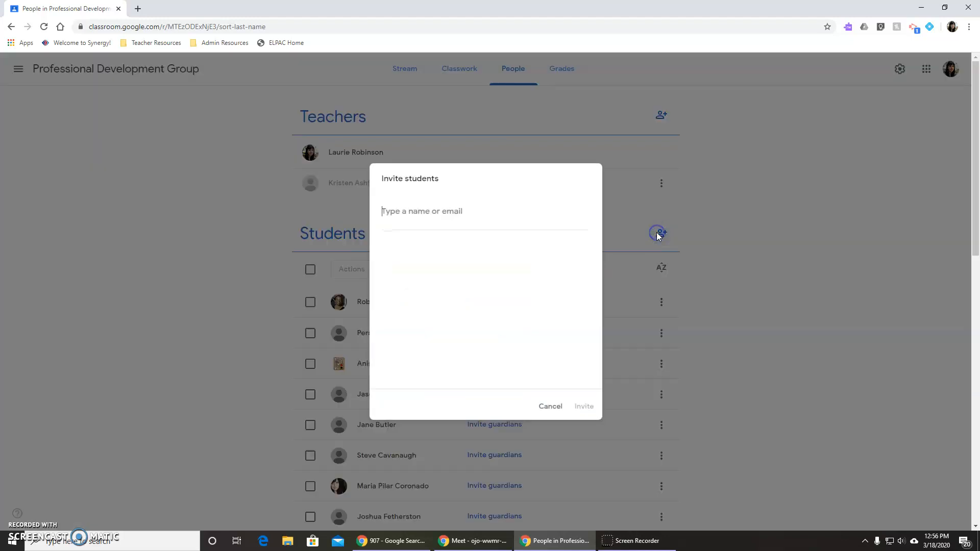
left_click(552, 409)
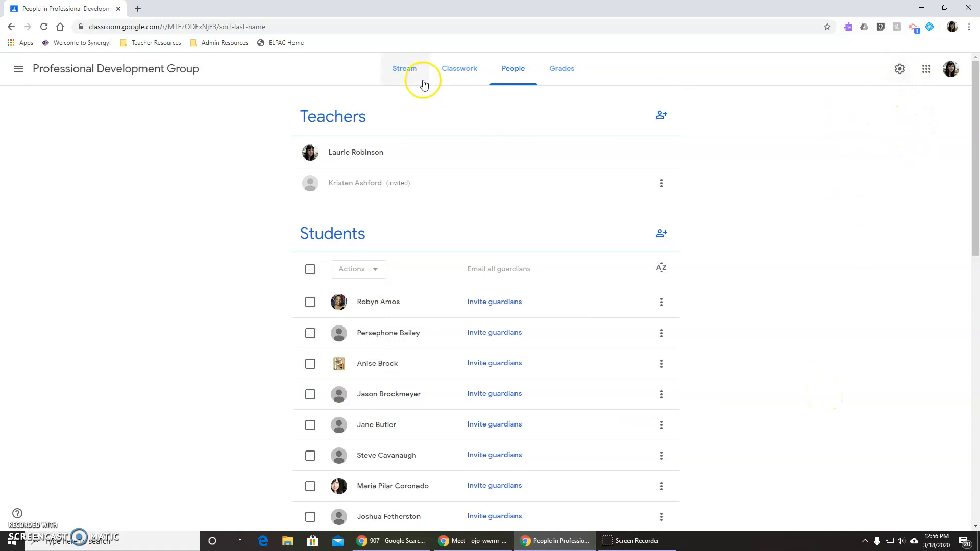
left_click(406, 70)
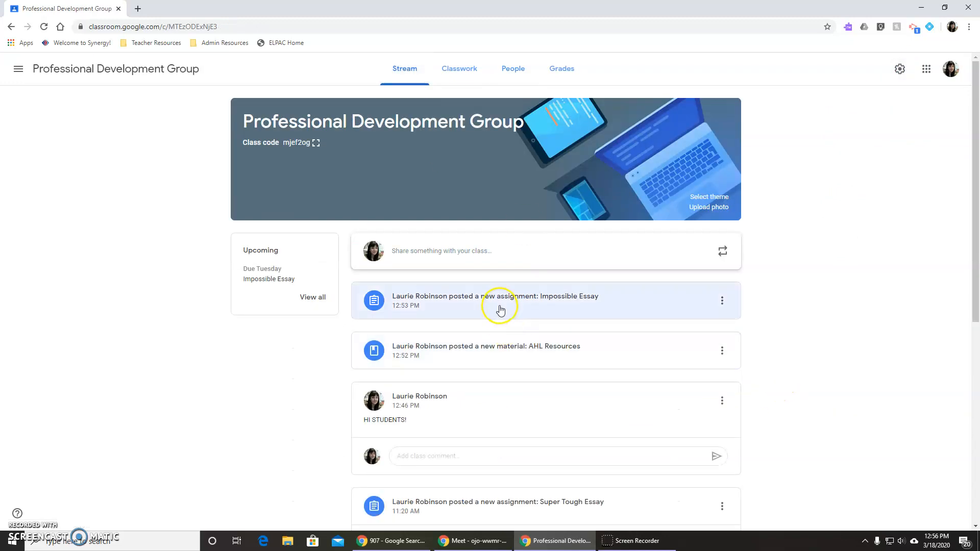
View the Impossible Essay student work from its Stream post, go back, and activate the class comment field under the "HI STUDENTS!" announcement.
left_click(626, 302)
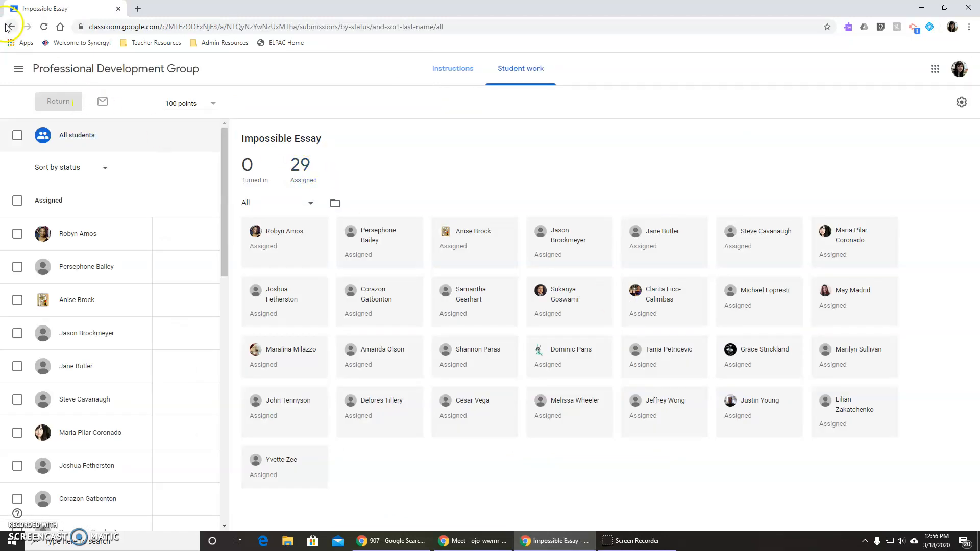
left_click(9, 26)
scroll(536, 377, "down", 2)
left_click(432, 355)
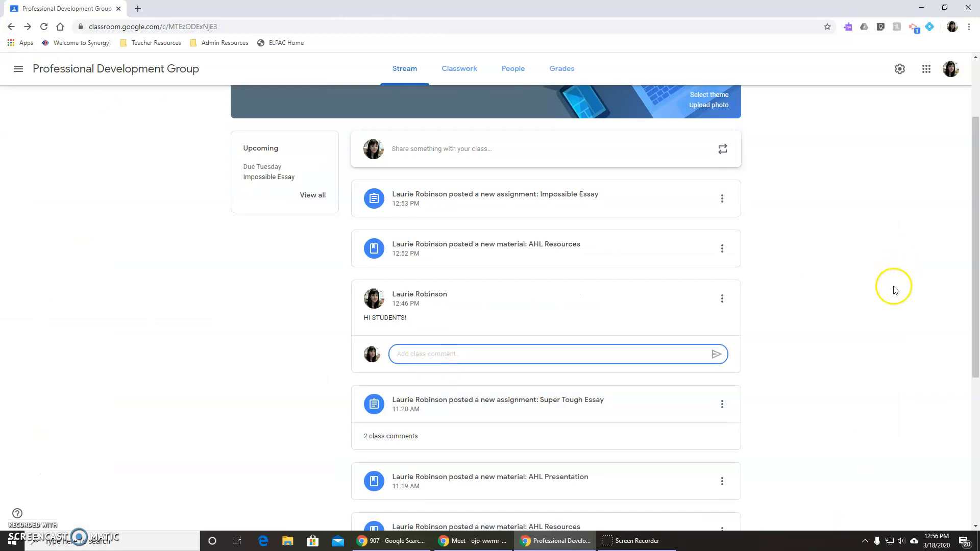
scroll(817, 320, "up", 2)
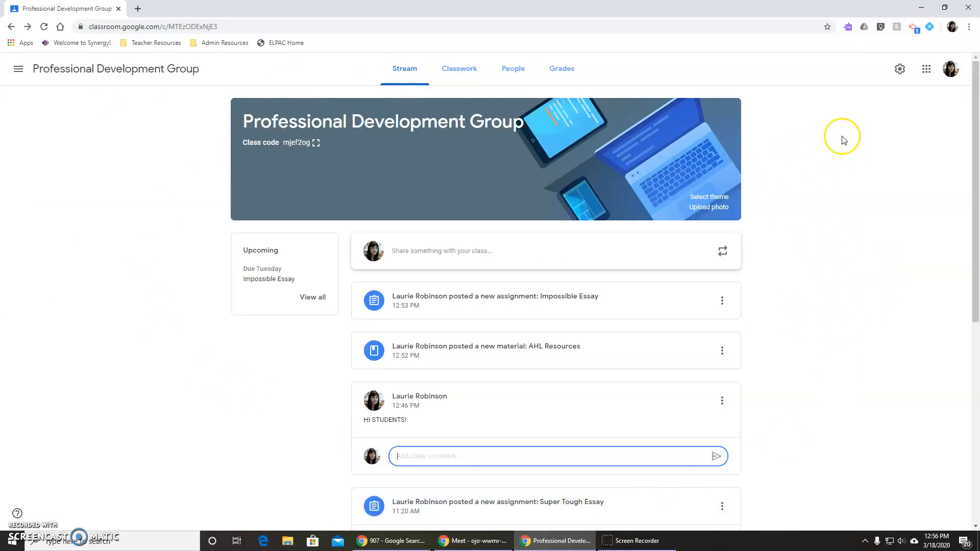
Review the class settings and examine the Stream permission options for student posting and commenting without changing the selection.
left_click(899, 69)
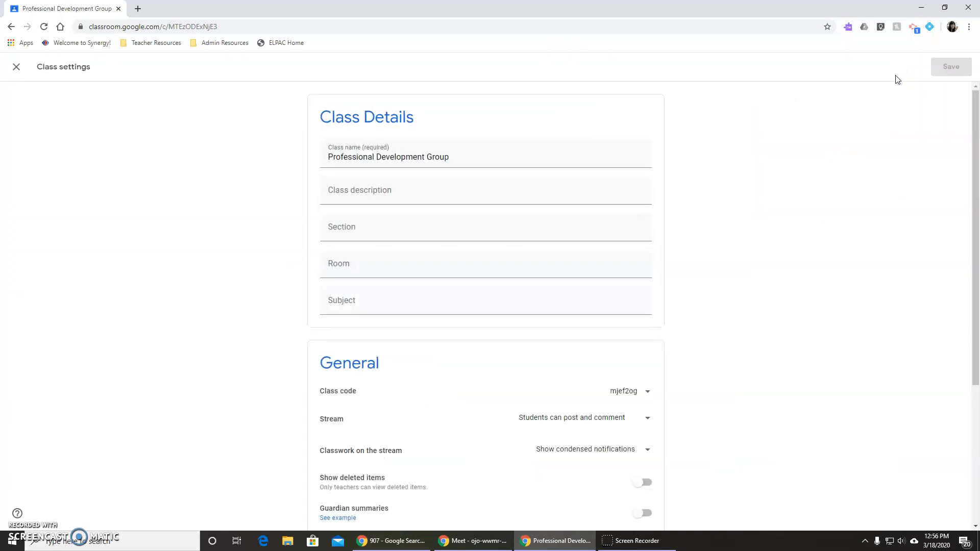
scroll(707, 361, "down", 4)
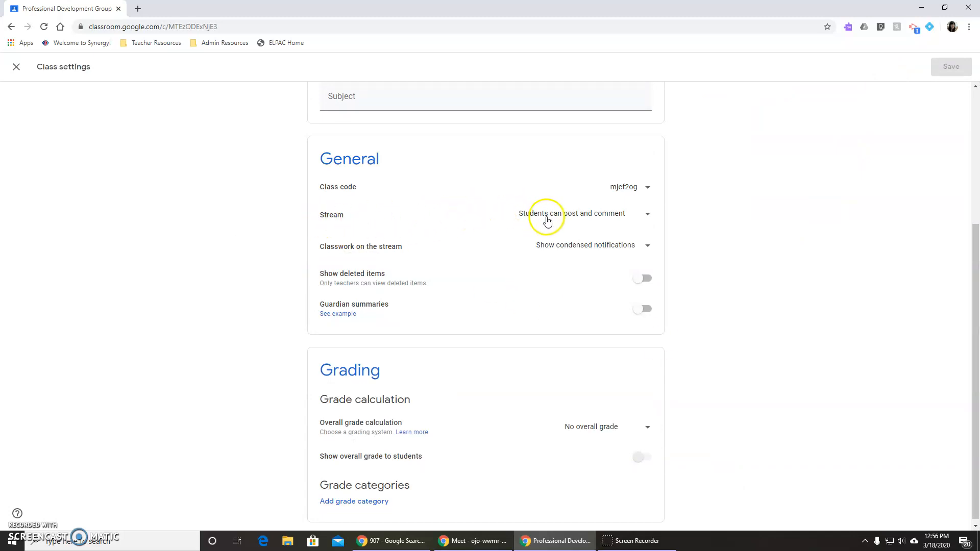
left_click(647, 214)
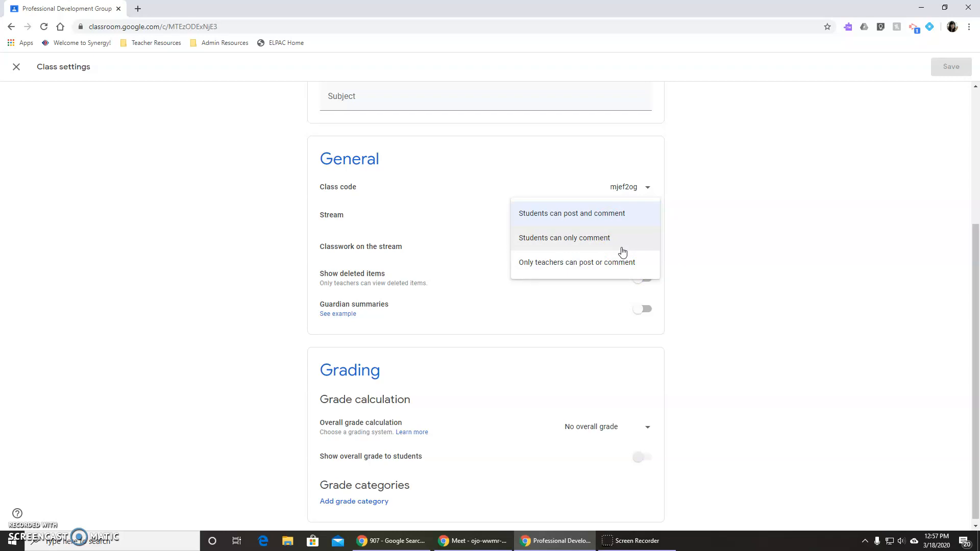
left_click(830, 250)
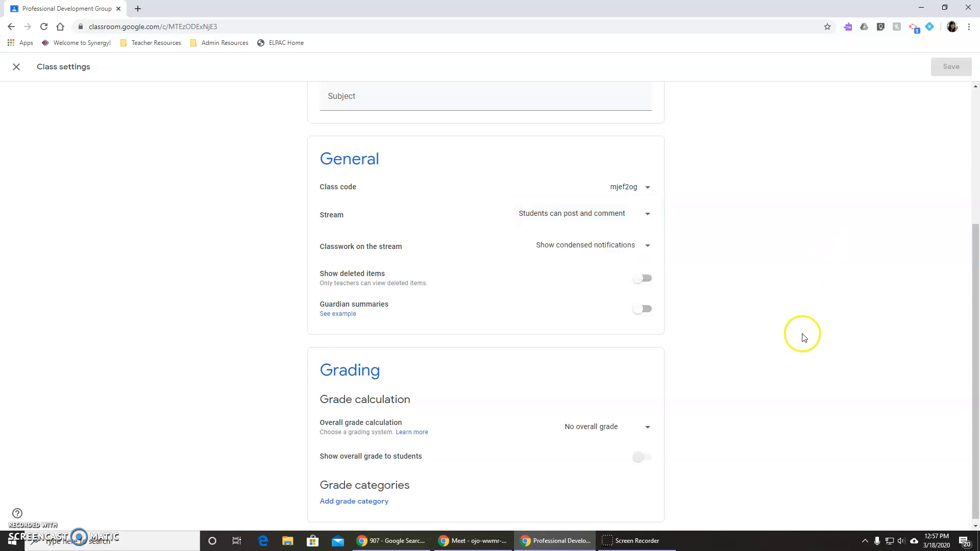
scroll(801, 335, "up", 4)
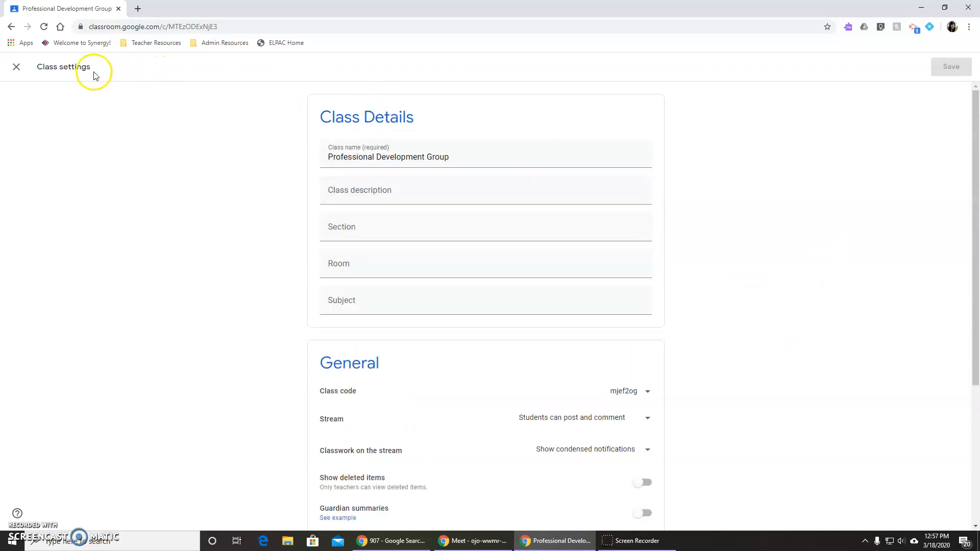